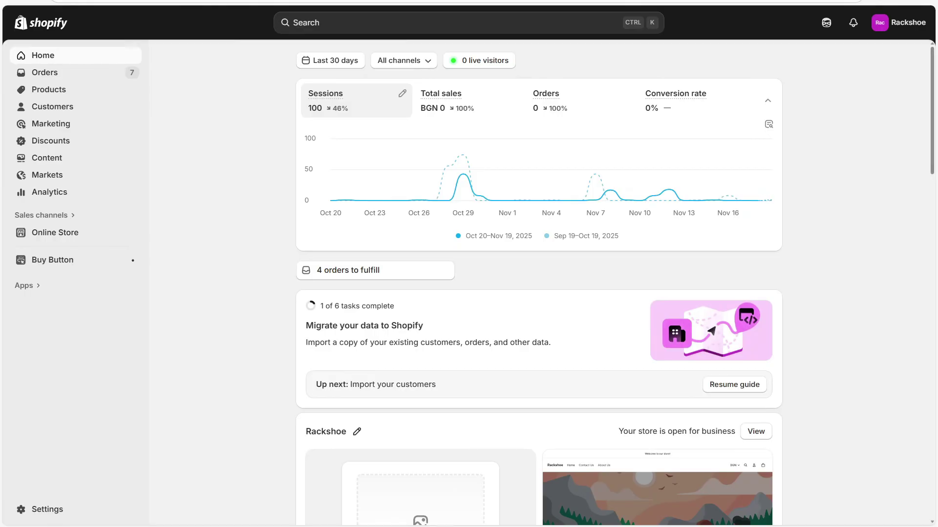
- Switch to Make and open the organization's list of scenarios
{"action": "left_click", "coordinate": [381, 1]}
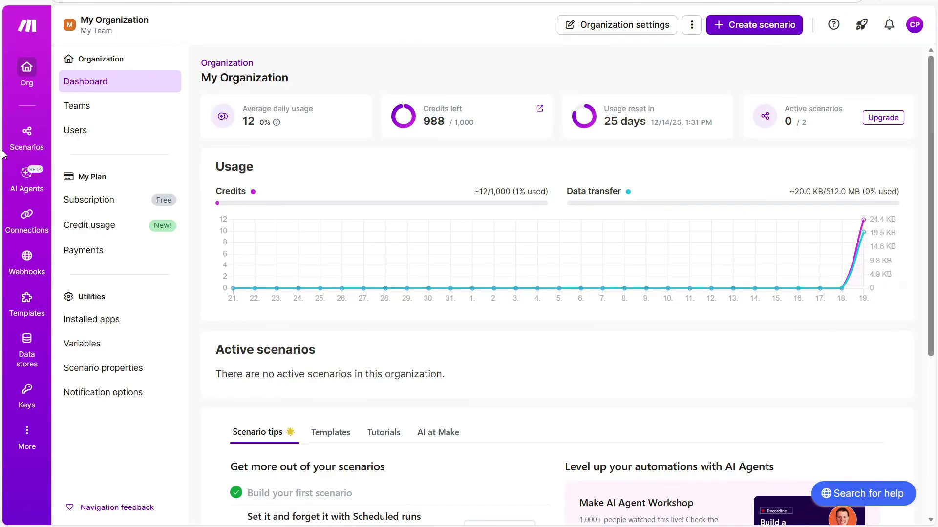
{"action": "left_click", "coordinate": [27, 133]}
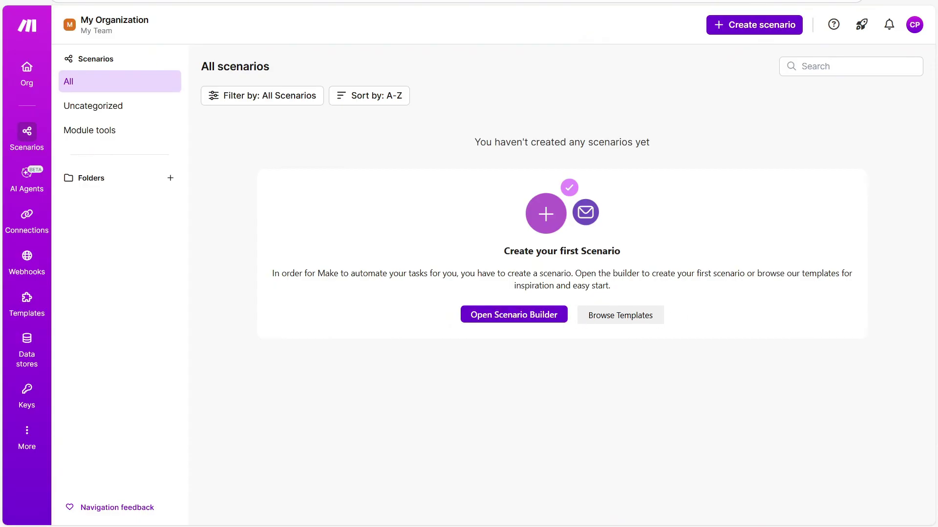
- Browse the public scenario templates, then return to the list of all scenarios
{"action": "left_click", "coordinate": [620, 315]}
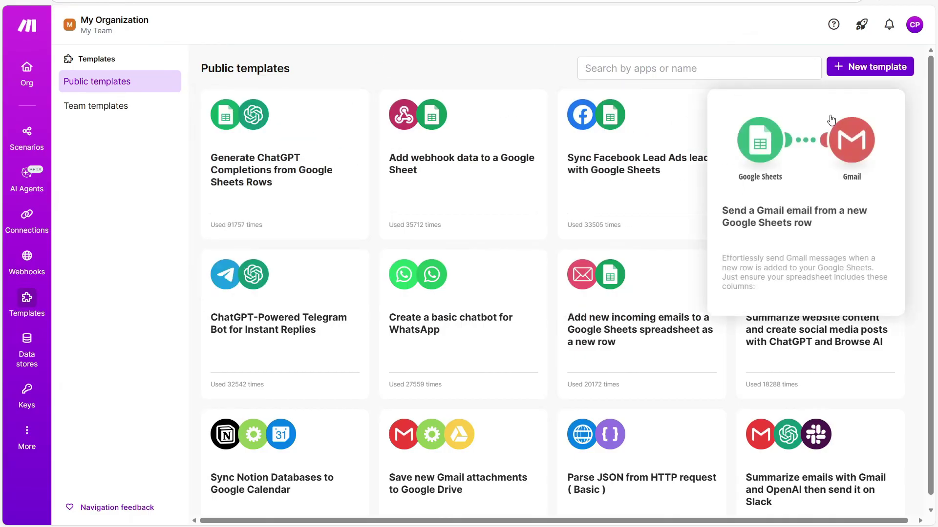
{"action": "left_click_drag", "start_coordinate": [933, 96], "coordinate": [935, 167]}
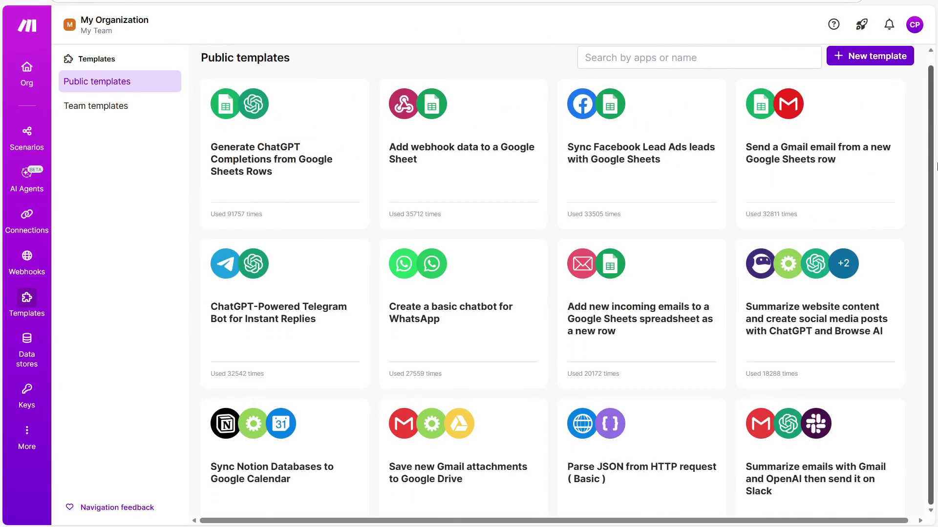
{"action": "scroll", "coordinate": [880, 196], "scroll_direction": "down", "scroll_amount": 5}
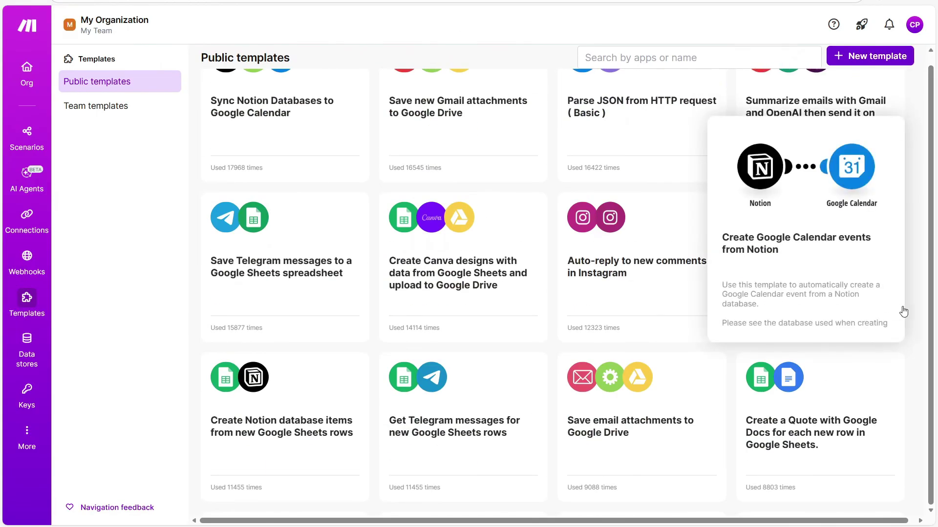
{"action": "left_click_drag", "start_coordinate": [931, 341], "coordinate": [935, 332]}
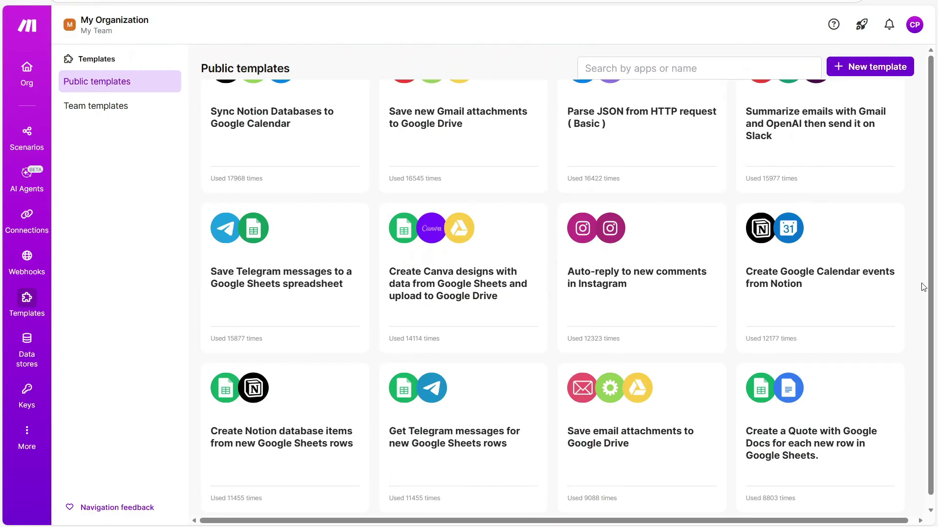
{"action": "scroll", "coordinate": [923, 288], "scroll_direction": "up", "scroll_amount": 5}
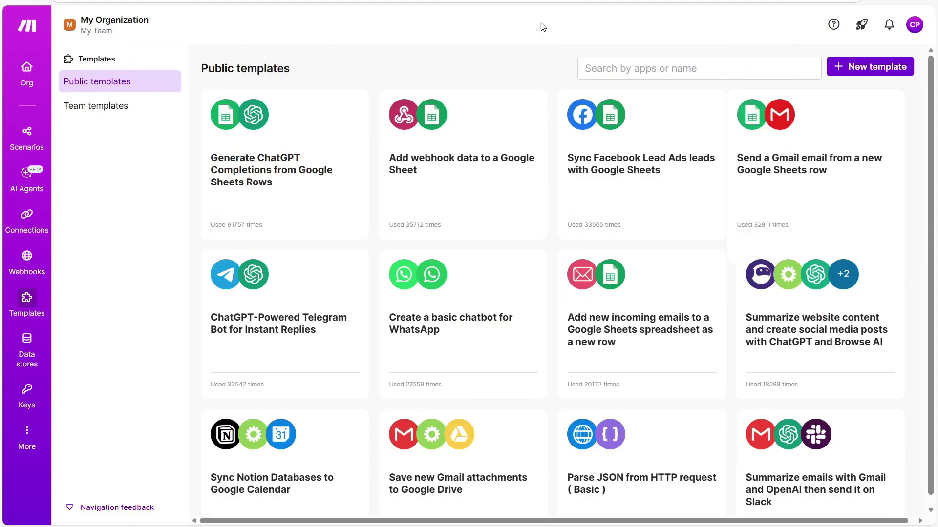
{"action": "left_click", "coordinate": [293, 1]}
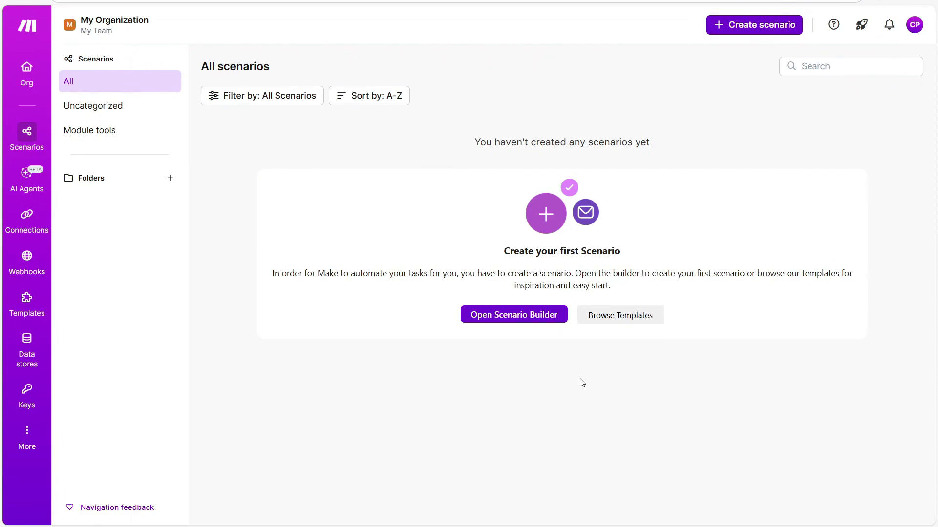
- Create a new scenario, search the apps for Shopify and show its modules
{"action": "left_click", "coordinate": [496, 318]}
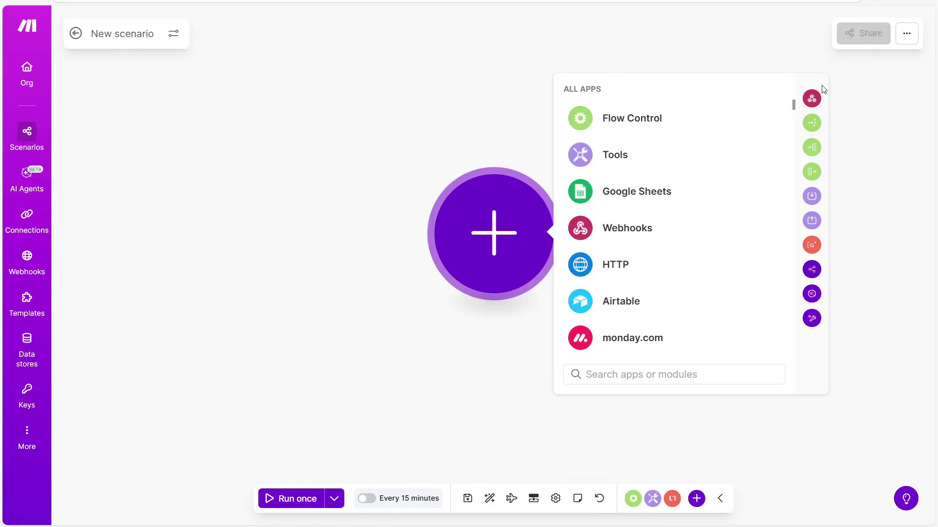
{"action": "scroll", "coordinate": [791, 119], "scroll_direction": "down", "scroll_amount": 5}
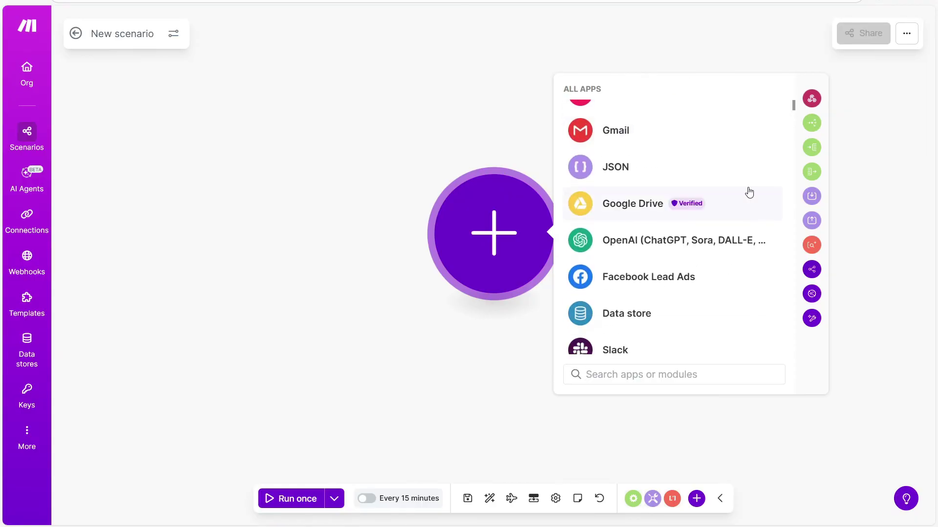
{"action": "scroll", "coordinate": [749, 193], "scroll_direction": "down", "scroll_amount": 10}
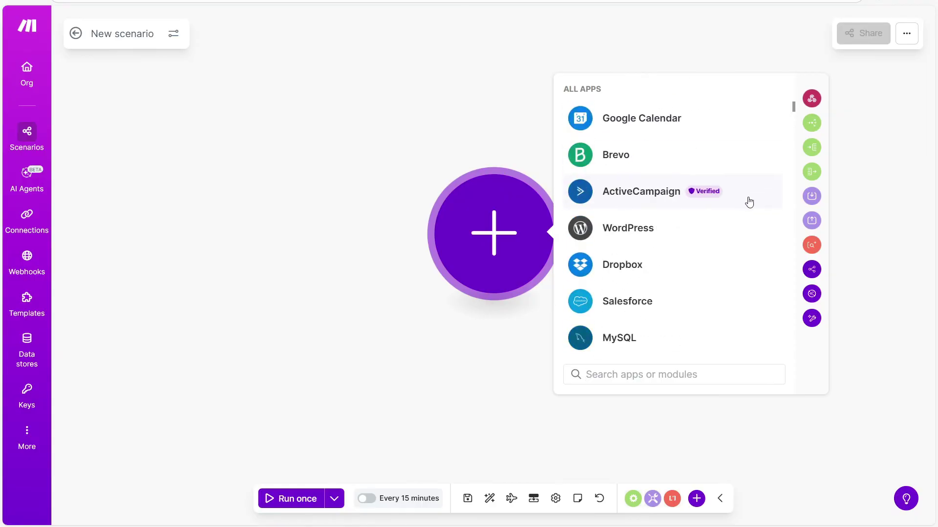
{"action": "scroll", "coordinate": [749, 202], "scroll_direction": "up", "scroll_amount": 15}
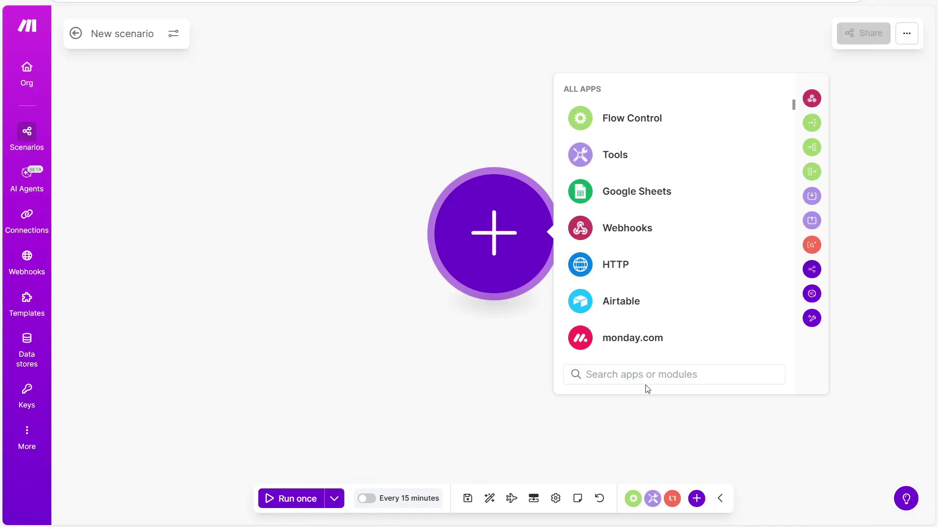
{"action": "type", "text": "Shopify"}
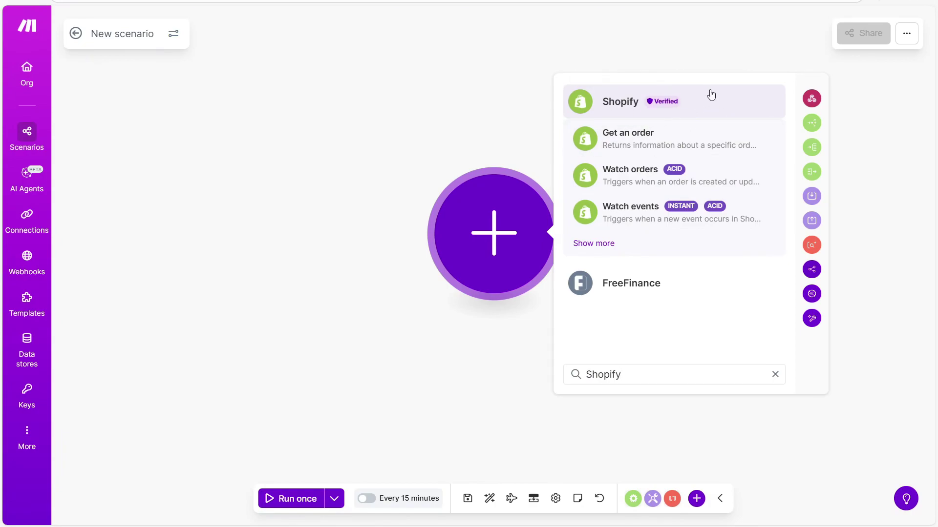
{"action": "left_click", "coordinate": [609, 103]}
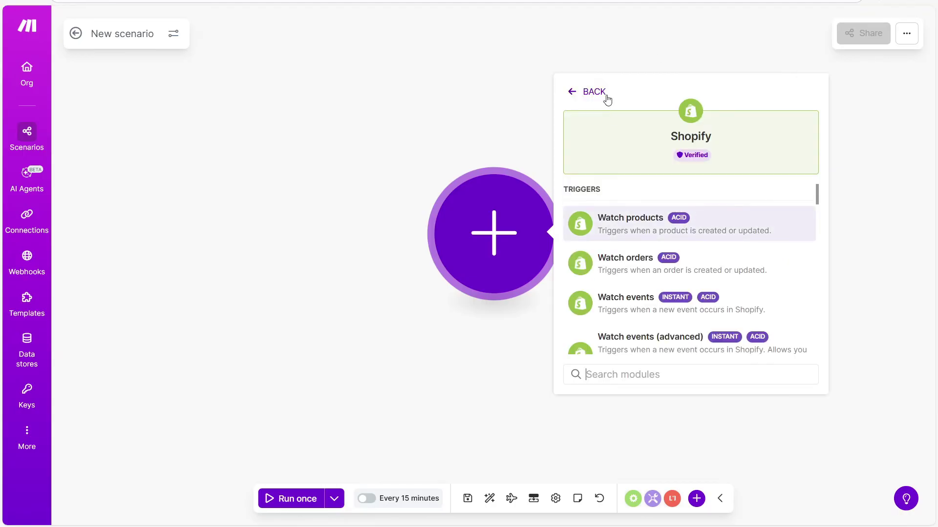
- Add Shopify's Search customers module as the first module of the scenario
{"action": "scroll", "coordinate": [714, 197], "scroll_direction": "down", "scroll_amount": 3}
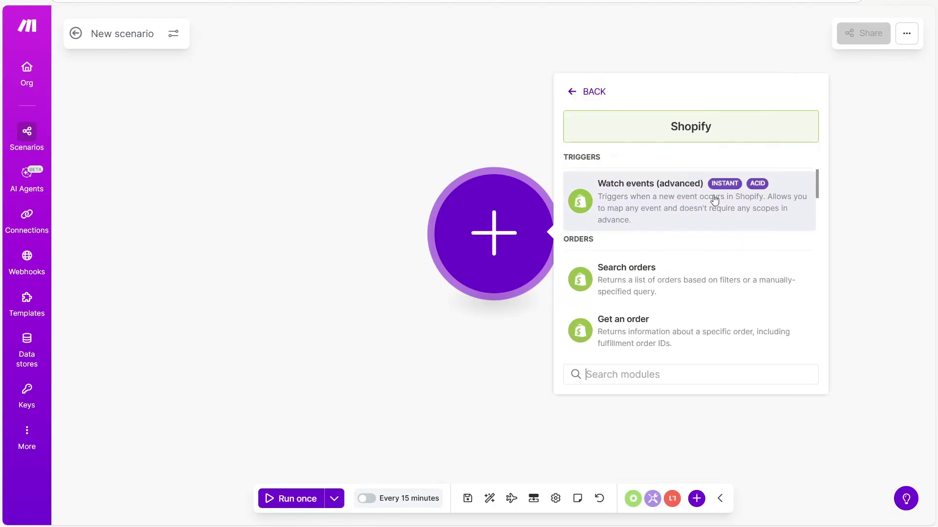
{"action": "scroll", "coordinate": [715, 199], "scroll_direction": "down", "scroll_amount": 1}
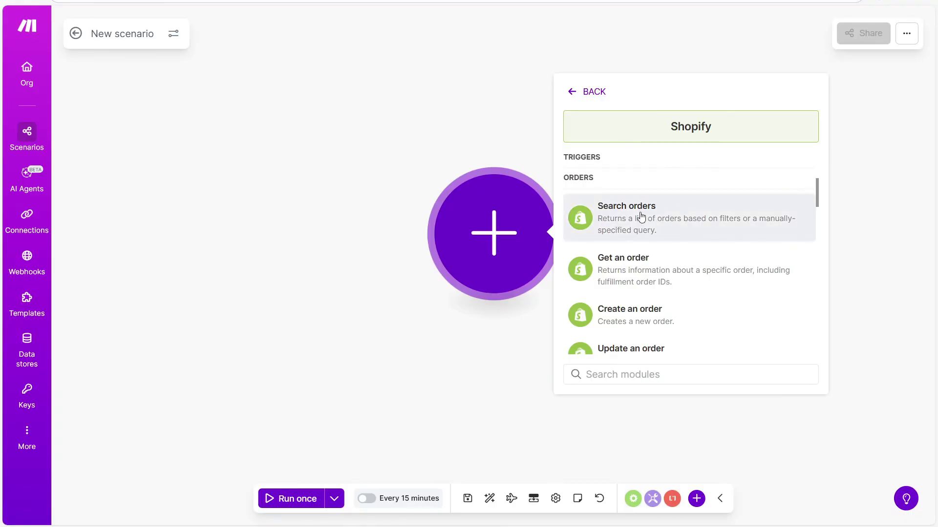
{"action": "scroll", "coordinate": [640, 218], "scroll_direction": "down", "scroll_amount": 5}
{"action": "scroll", "coordinate": [645, 216], "scroll_direction": "up", "scroll_amount": 1}
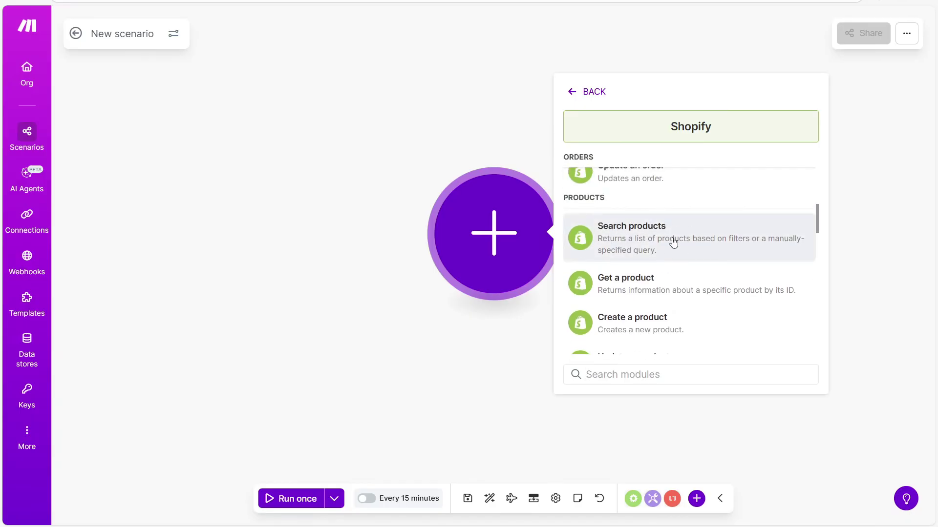
{"action": "scroll", "coordinate": [659, 237], "scroll_direction": "down", "scroll_amount": 5}
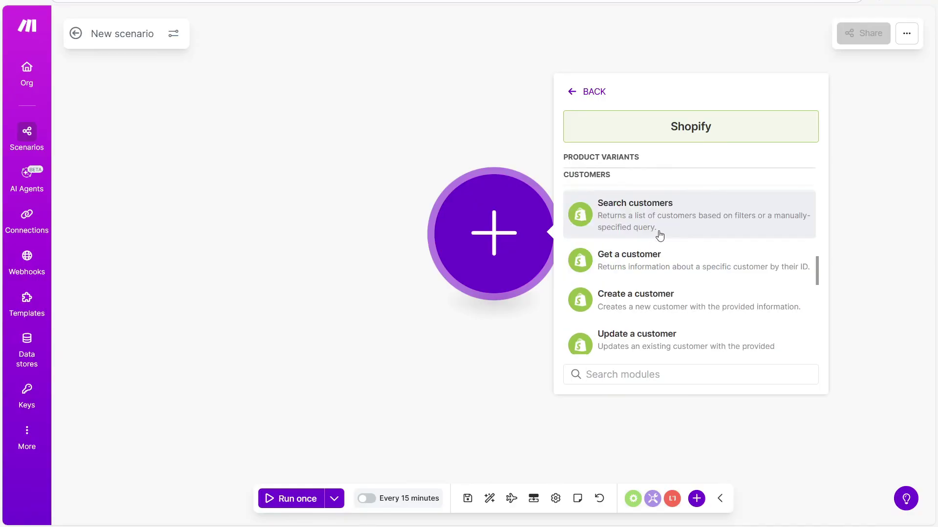
{"action": "left_click", "coordinate": [703, 204]}
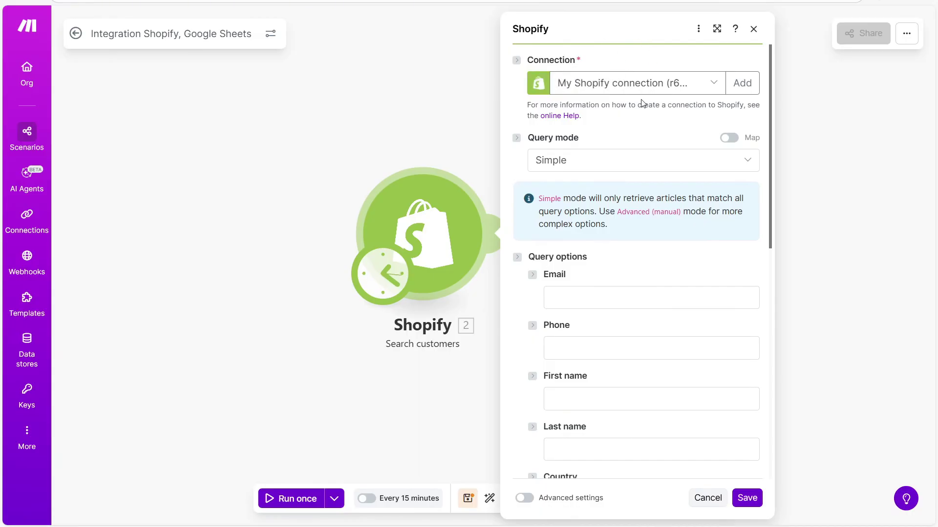
- Start a new connection for the Shopify module with the connection type Shopify
{"action": "left_click", "coordinate": [734, 84]}
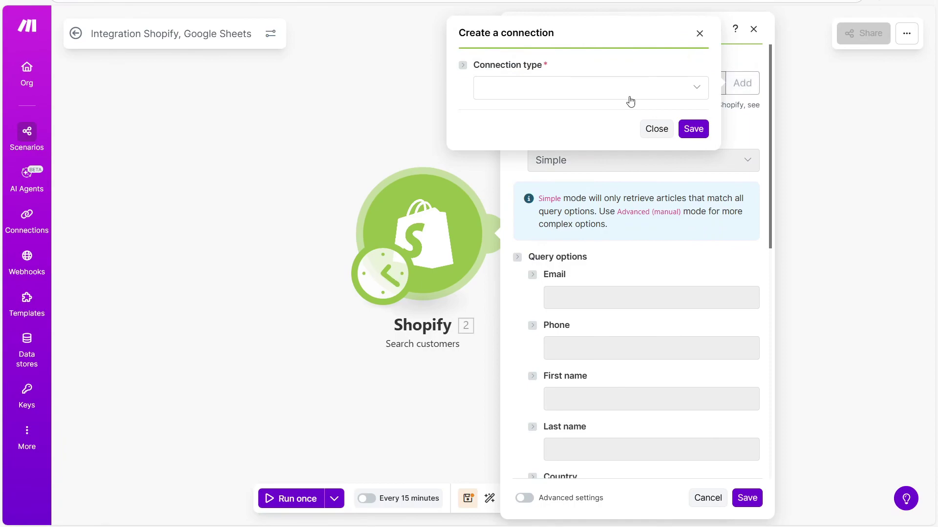
{"action": "left_click", "coordinate": [697, 88]}
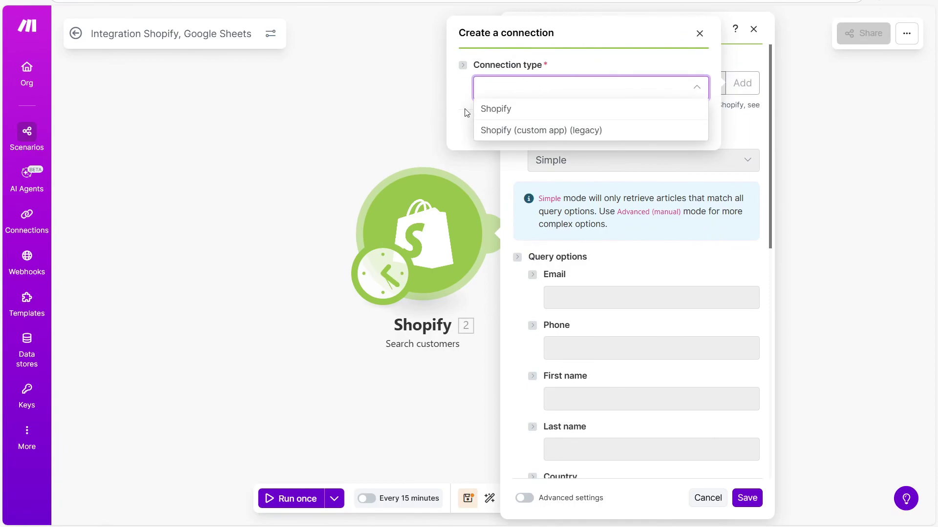
{"action": "left_click", "coordinate": [508, 108]}
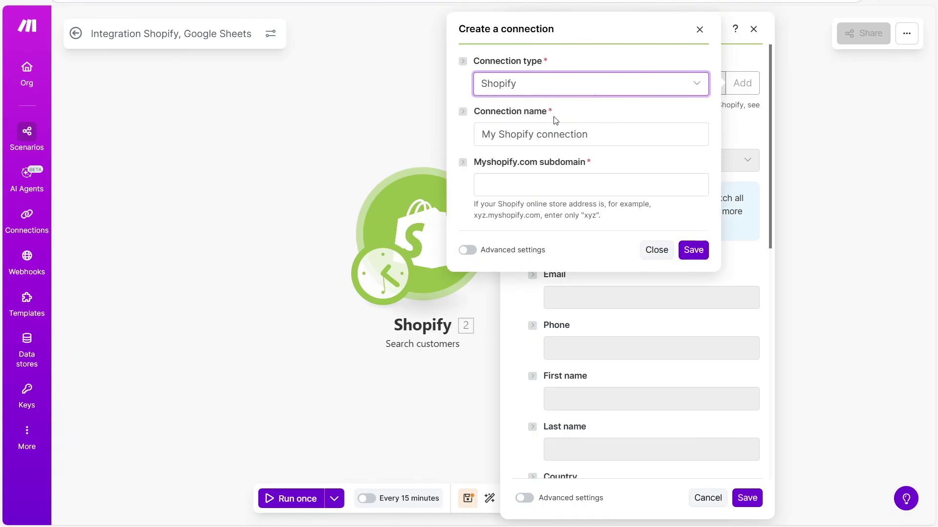
{"action": "left_click", "coordinate": [584, 190]}
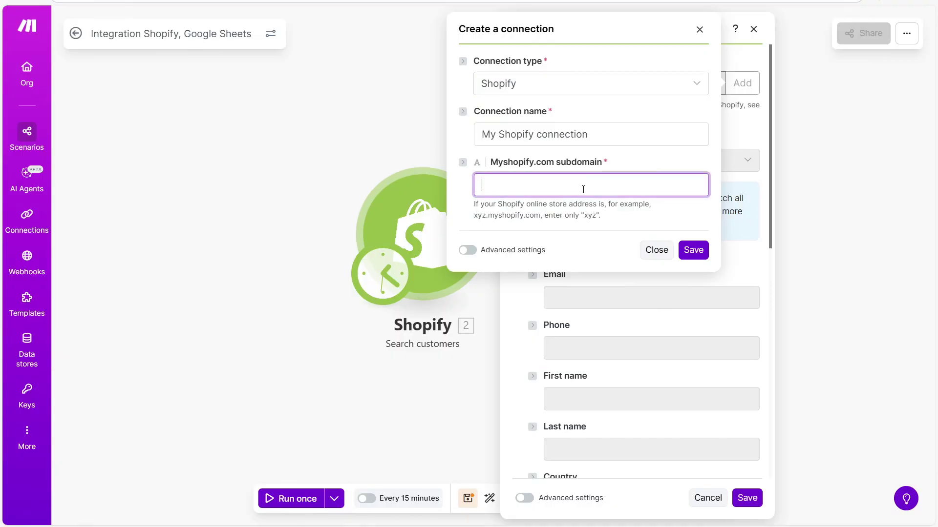
- Switch to the Shopify admin, open the store settings and copy the store's myshopify.com address
{"action": "left_click", "coordinate": [464, 197]}
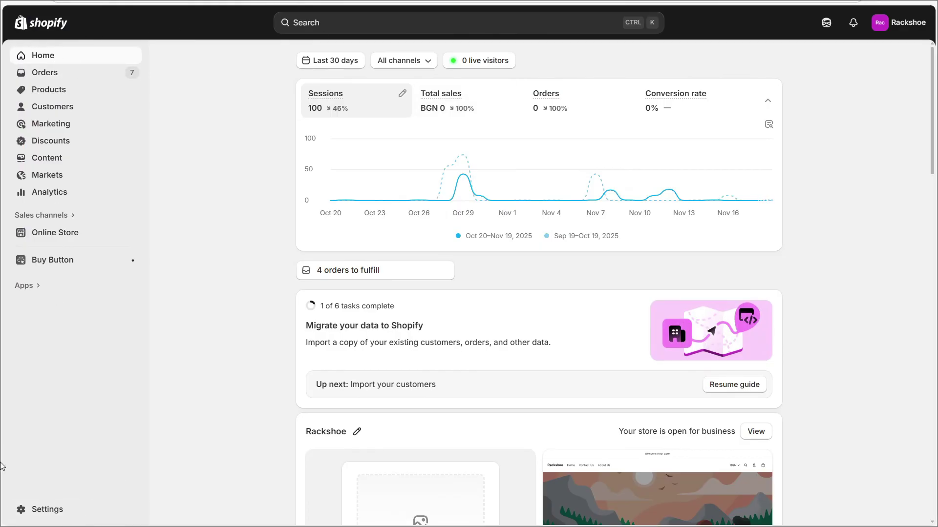
{"action": "left_click", "coordinate": [68, 519]}
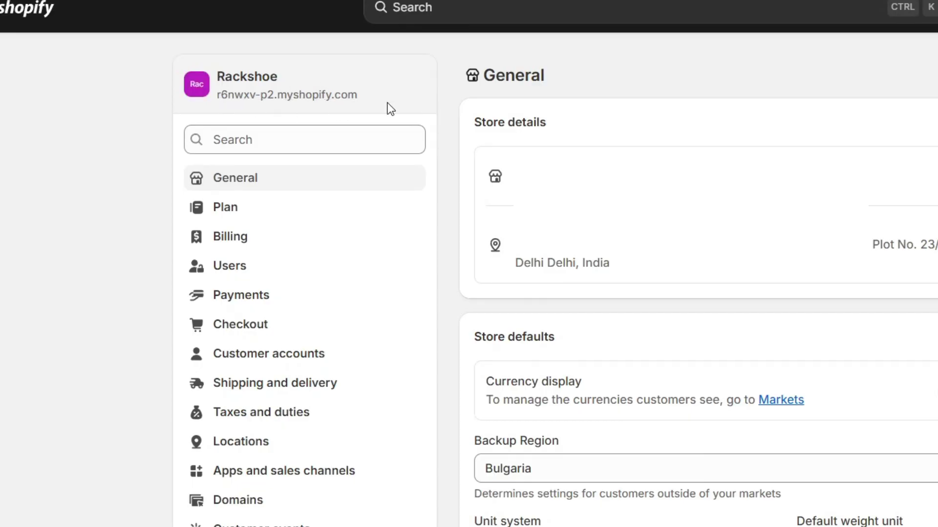
{"action": "left_click_drag", "start_coordinate": [218, 96], "coordinate": [357, 95]}
{"action": "key", "text": "ctrl+c"}
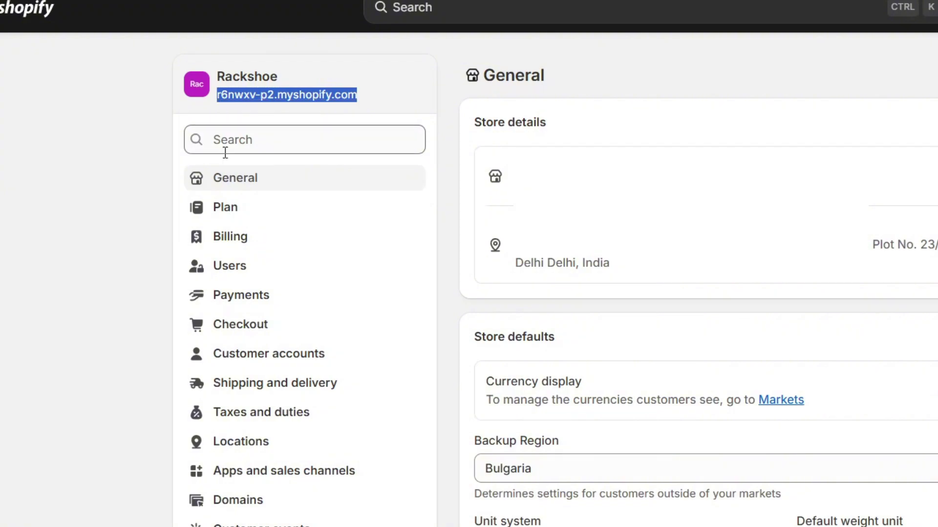
{"action": "left_click", "coordinate": [379, 102]}
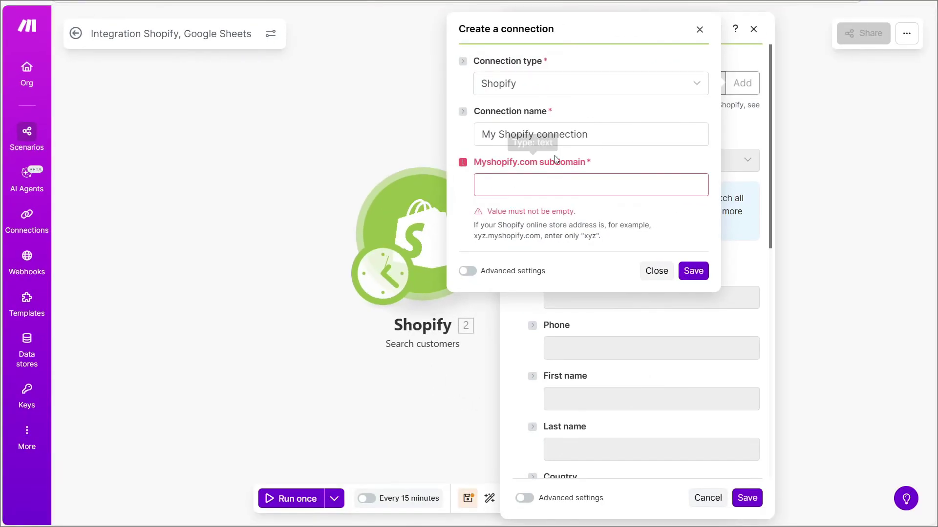
- Enter r6nwxv-p2 as the connection's Myshopify.com subdomain, removing the pasted .myshopify.com ending, and save the connection
{"action": "left_click", "coordinate": [531, 183]}
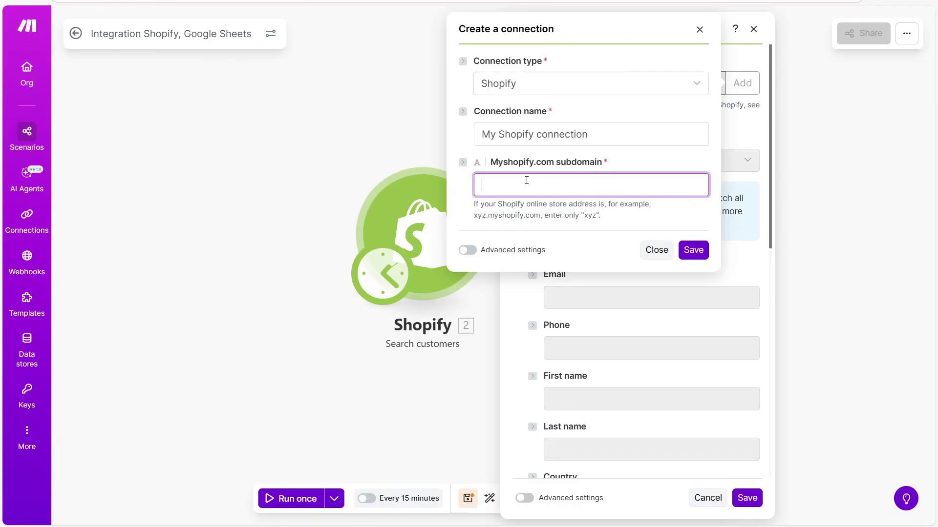
{"action": "key", "text": "ctrl+v"}
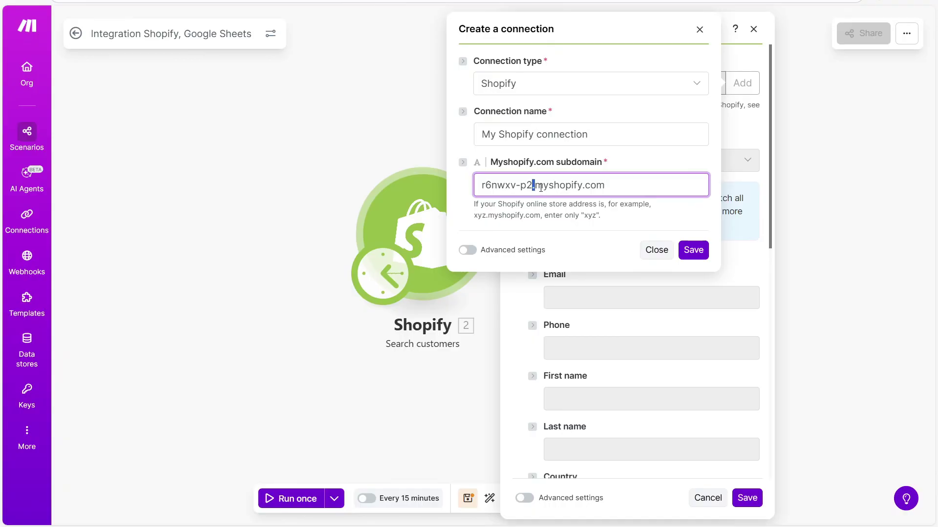
{"action": "left_click_drag", "start_coordinate": [541, 187], "coordinate": [577, 188]}
{"action": "left_click", "coordinate": [534, 182]}
{"action": "left_click", "coordinate": [625, 187], "text": "shift"}
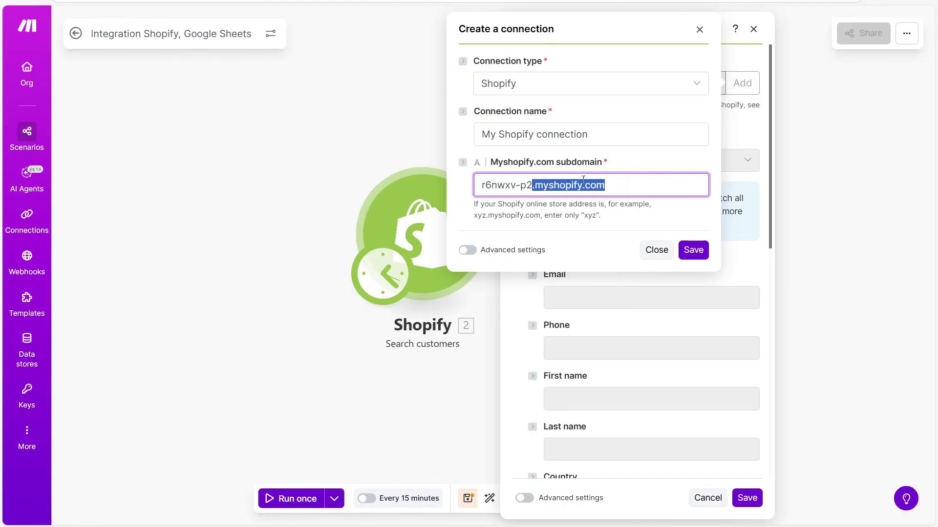
{"action": "key", "text": "BackSpace"}
{"action": "left_click", "coordinate": [519, 203]}
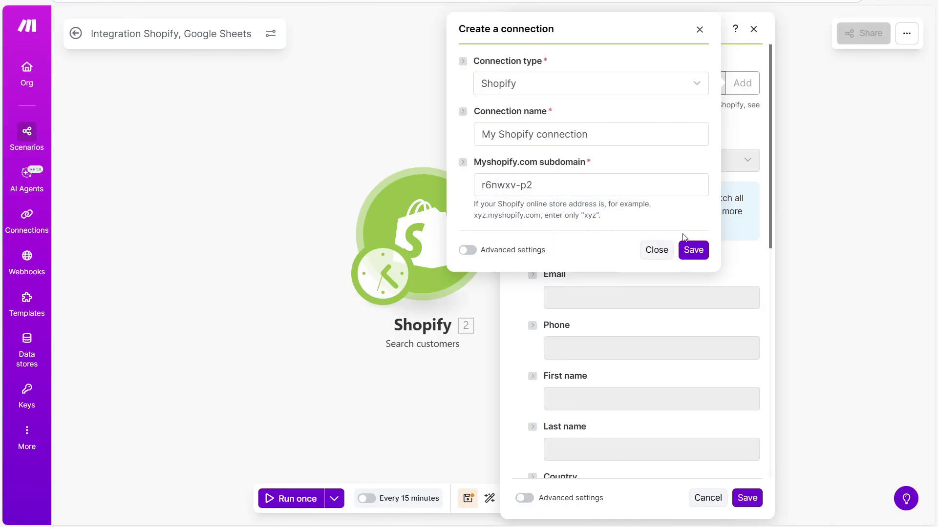
{"action": "left_click", "coordinate": [687, 251]}
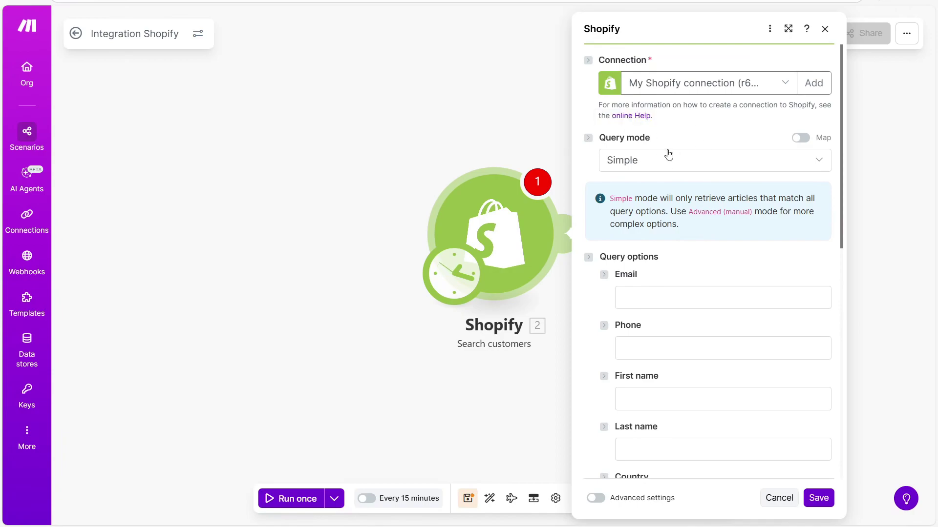
- Try the Empty query mode, switch back to Simple and examine the query options it offers for filtering customers
{"action": "left_click", "coordinate": [823, 162]}
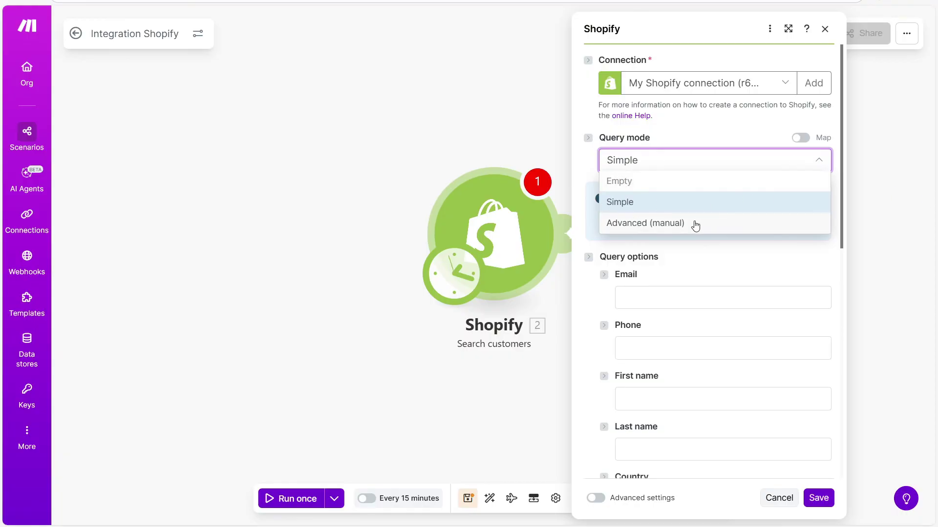
{"action": "left_click", "coordinate": [648, 180]}
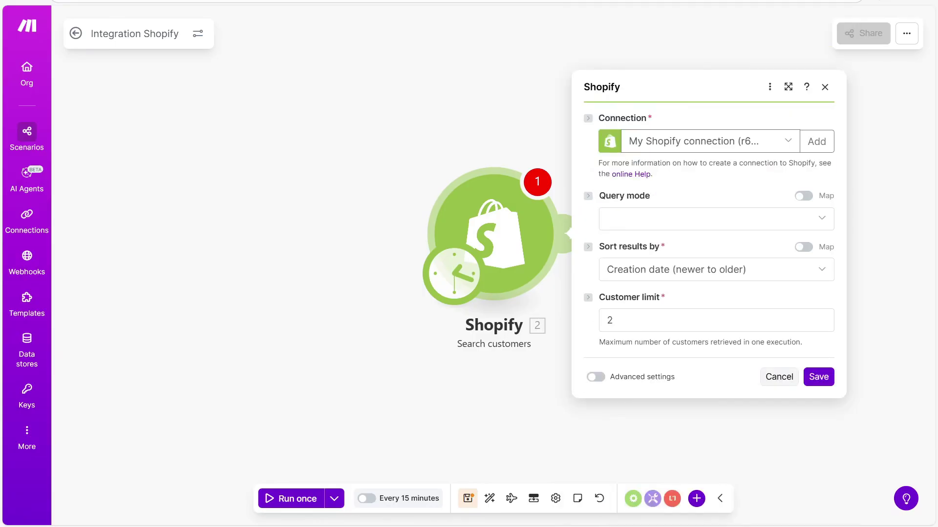
{"action": "left_click", "coordinate": [827, 222]}
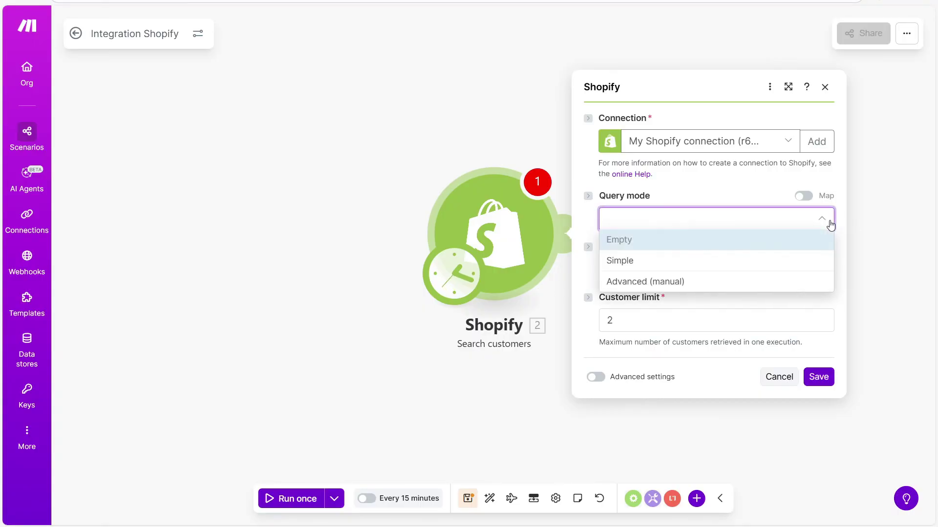
{"action": "left_click", "coordinate": [629, 261]}
{"action": "scroll", "coordinate": [690, 299], "scroll_direction": "down", "scroll_amount": 1}
{"action": "left_click", "coordinate": [676, 228]}
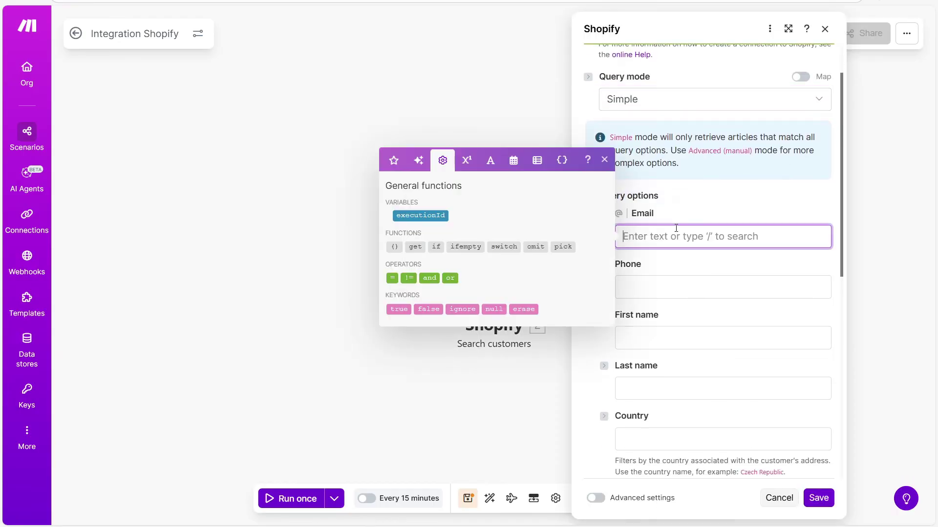
{"action": "left_click", "coordinate": [736, 203]}
{"action": "scroll", "coordinate": [770, 279], "scroll_direction": "down", "scroll_amount": 2}
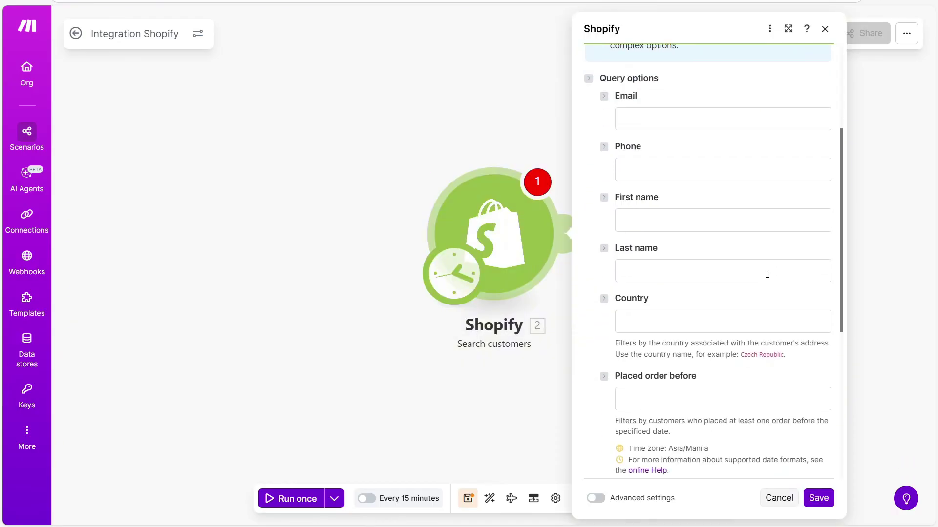
{"action": "scroll", "coordinate": [766, 272], "scroll_direction": "up", "scroll_amount": 4}
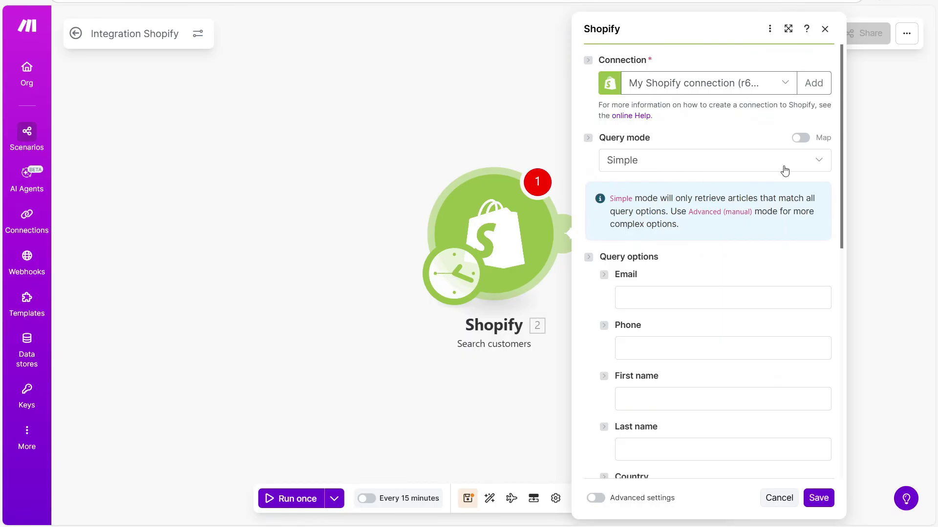
- Set the Shopify module's query mode to Empty and sort the results by Creation date (newer to older)
{"action": "left_click", "coordinate": [821, 166]}
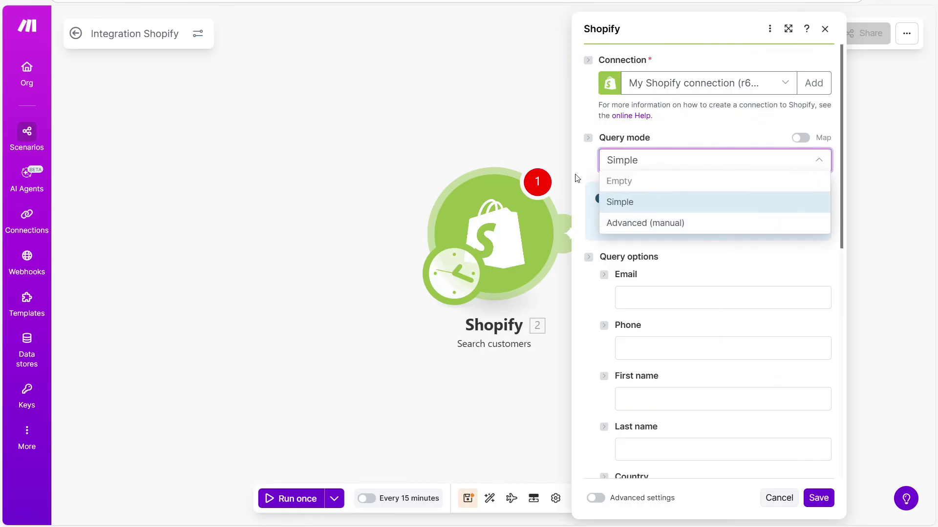
{"action": "left_click", "coordinate": [627, 182]}
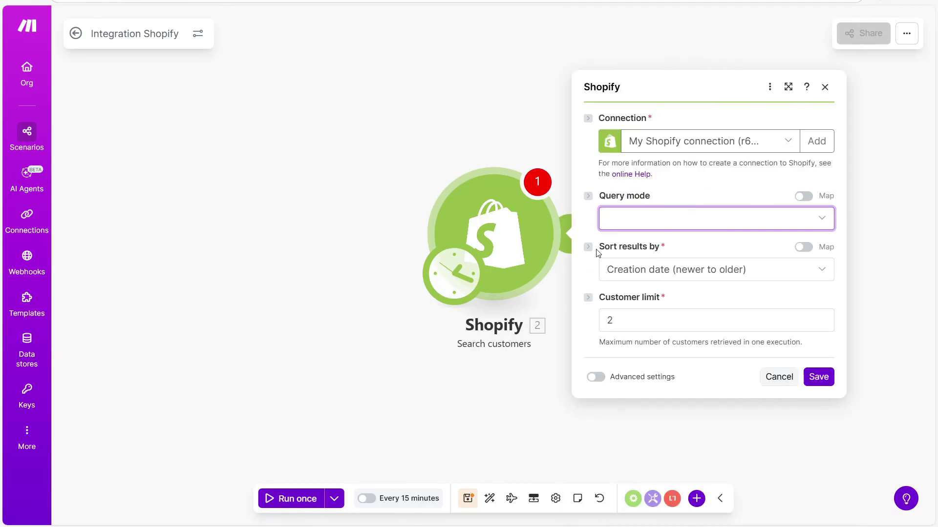
{"action": "left_click_drag", "start_coordinate": [604, 250], "coordinate": [658, 254]}
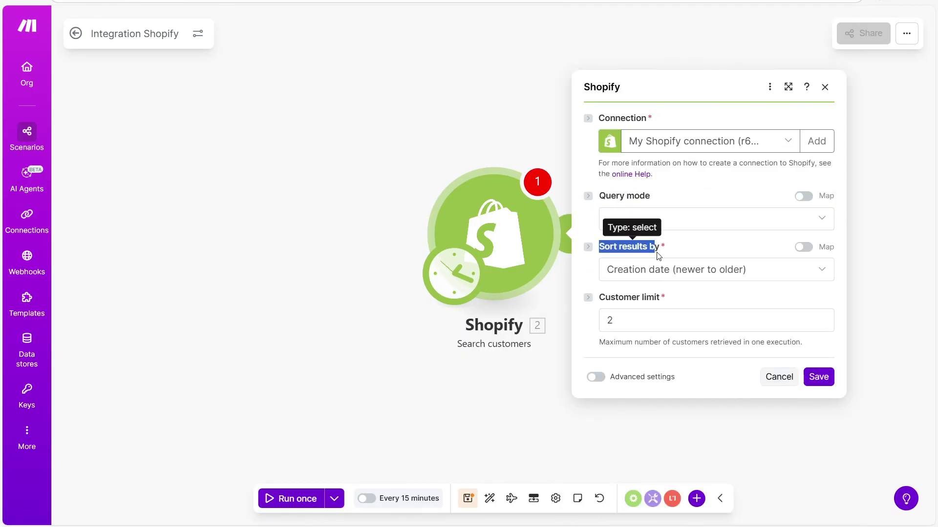
{"action": "left_click", "coordinate": [826, 272]}
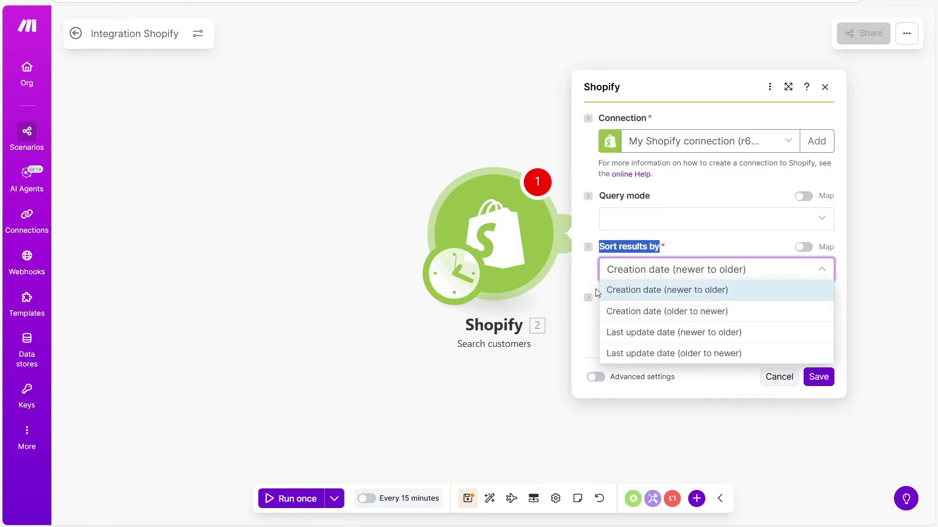
{"action": "left_click", "coordinate": [705, 291]}
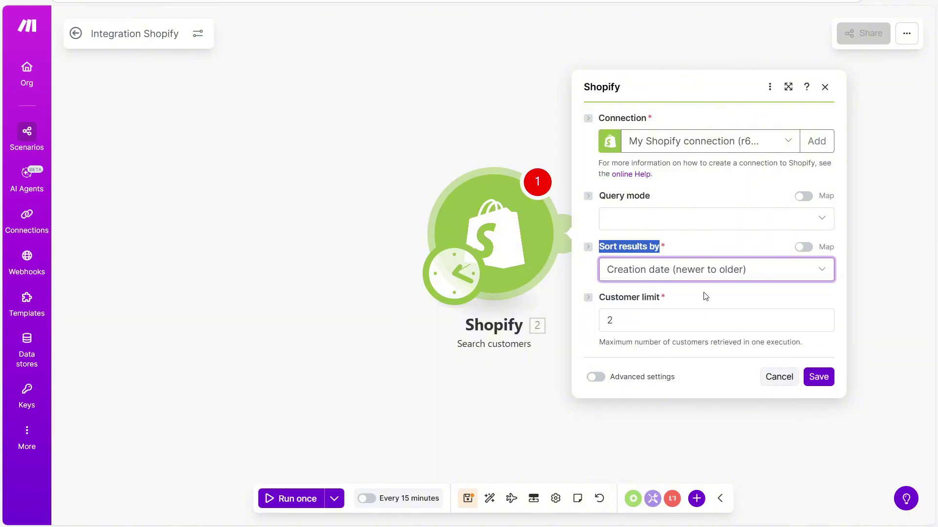
- Set the customer limit to 10 and save the Shopify Search customers module
{"action": "left_click", "coordinate": [679, 321]}
{"action": "left_click", "coordinate": [673, 345]}
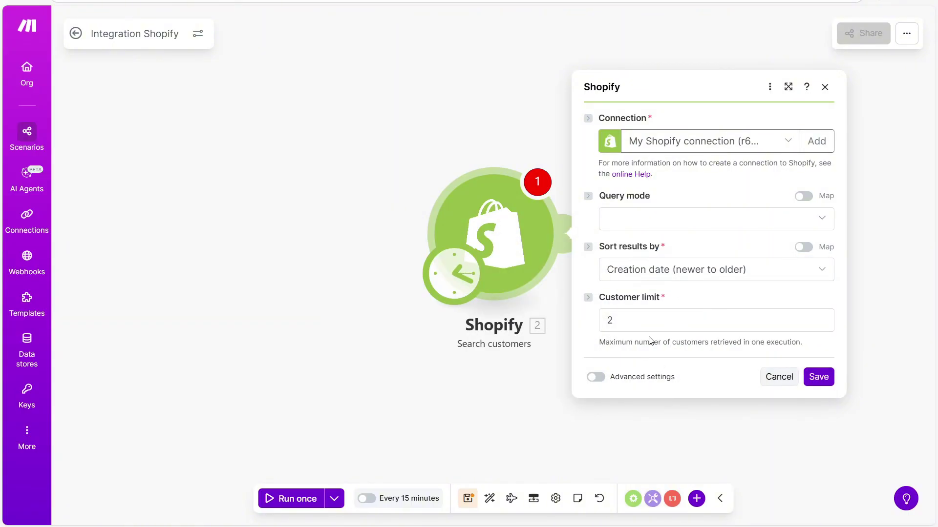
{"action": "left_click_drag", "start_coordinate": [642, 321], "coordinate": [596, 321]}
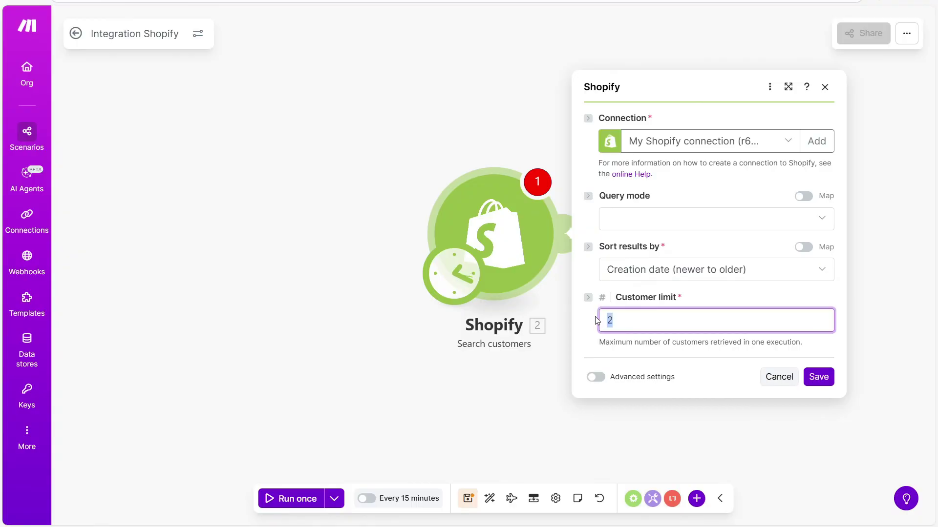
{"action": "type", "text": "10"}
{"action": "left_click", "coordinate": [593, 335]}
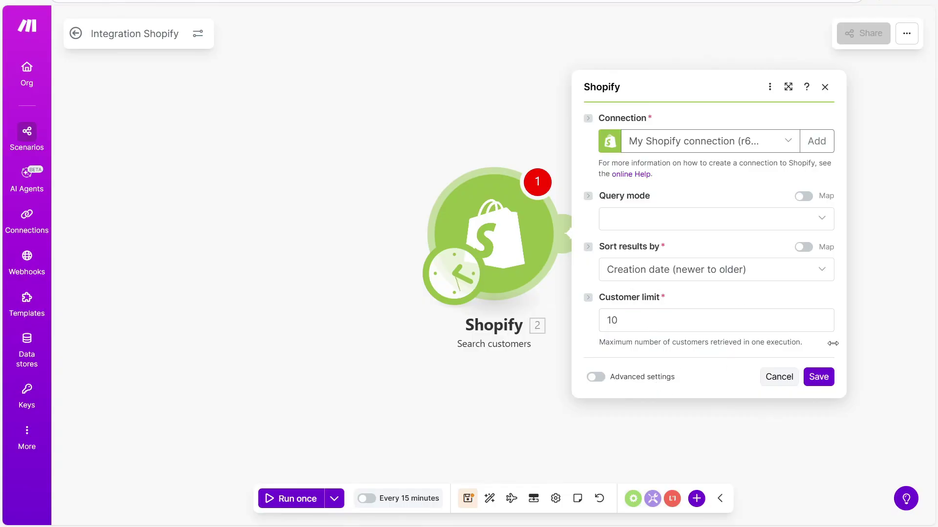
{"action": "left_click", "coordinate": [819, 377]}
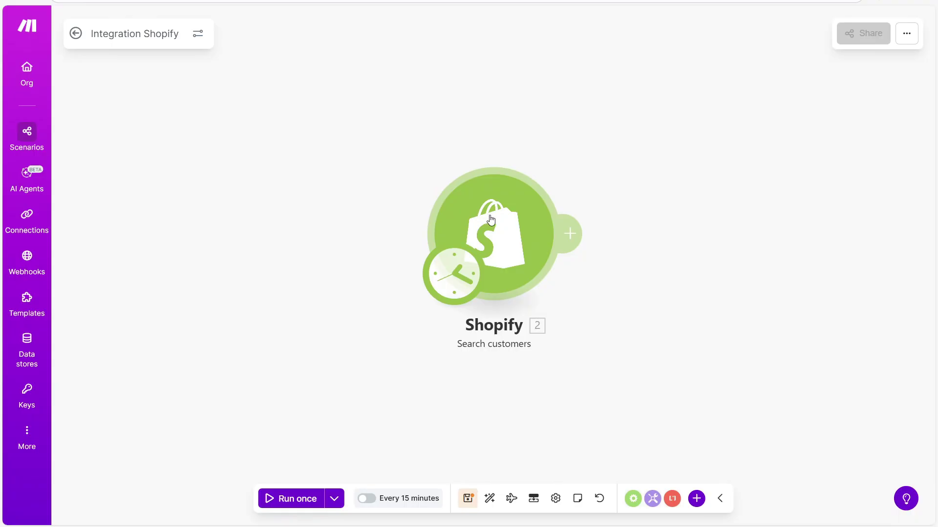
- Add Google Sheets' Add a Row module after the Shopify module
{"action": "left_click", "coordinate": [579, 238]}
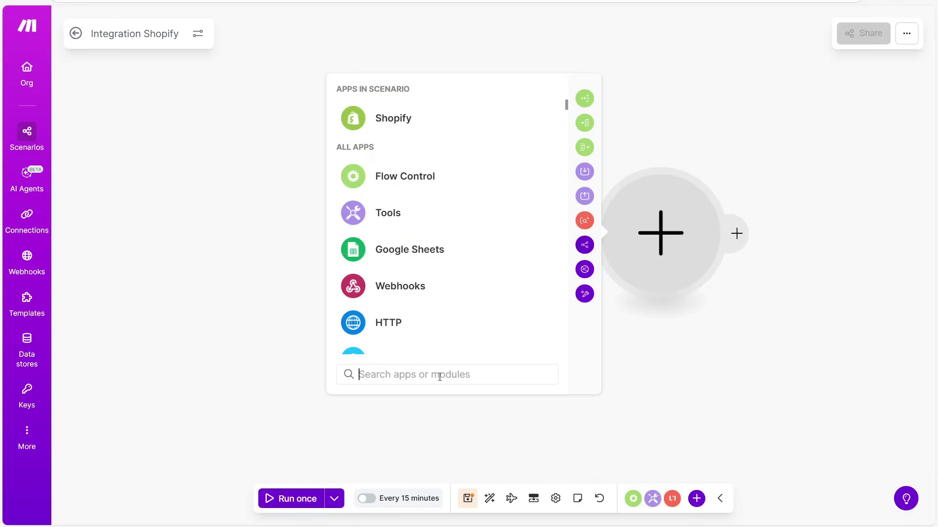
{"action": "type", "text": "Google Sheets"}
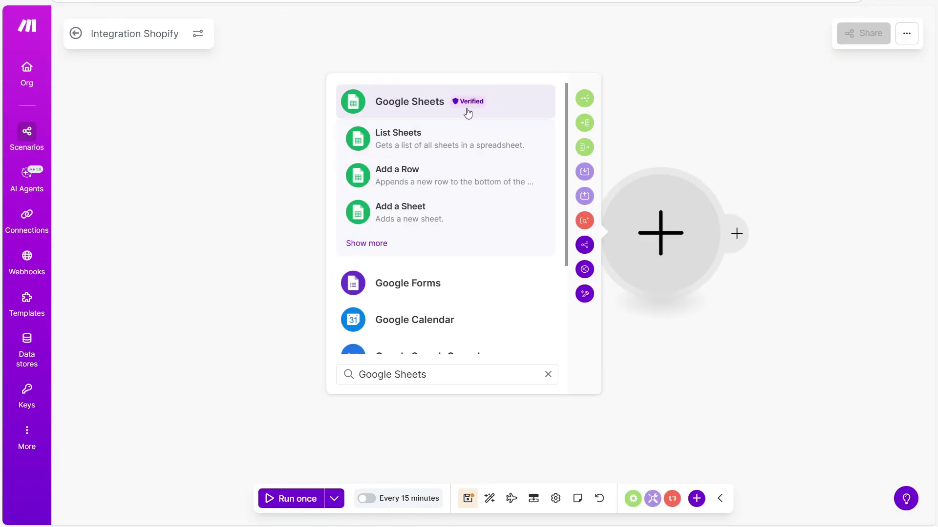
{"action": "left_click", "coordinate": [415, 95]}
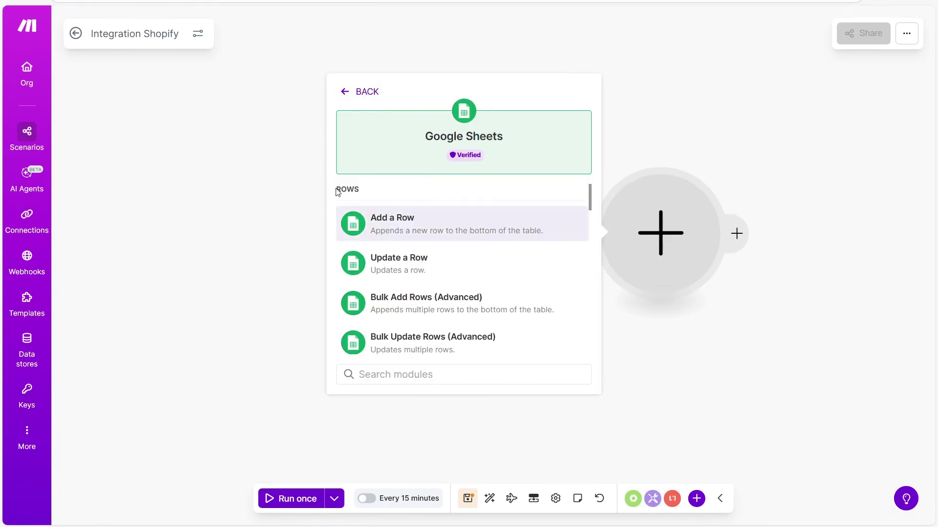
{"action": "left_click_drag", "start_coordinate": [337, 190], "coordinate": [400, 190]}
{"action": "left_click", "coordinate": [448, 233]}
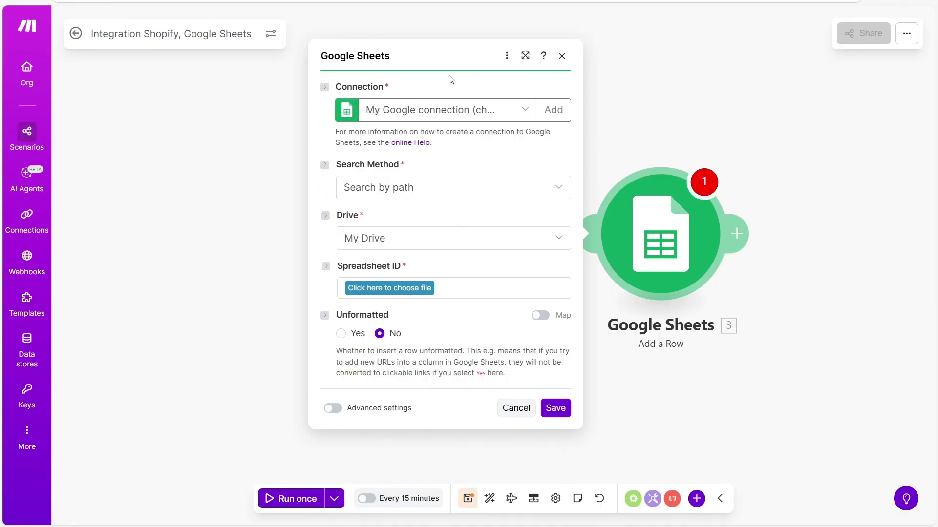
- Create a new connection named My Google connection for the Google Sheets module by signing in with Google
{"action": "left_click", "coordinate": [542, 110]}
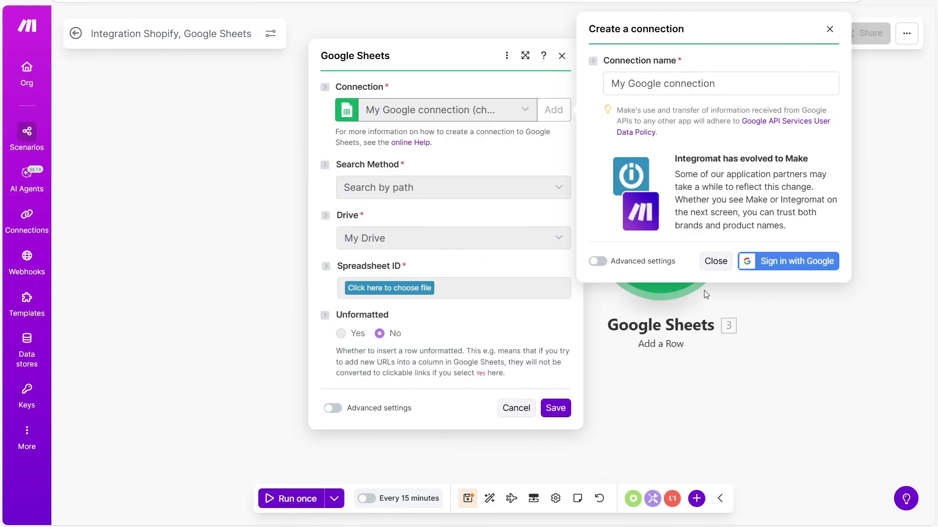
{"action": "left_click", "coordinate": [794, 269]}
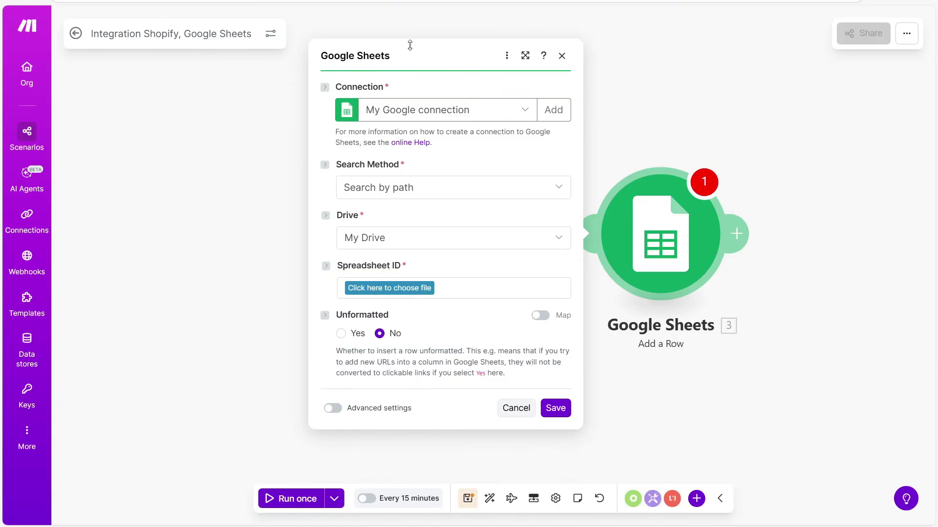
- Set the Google Sheets module's search method to Search by path and its drive to My Drive
{"action": "left_click", "coordinate": [559, 189]}
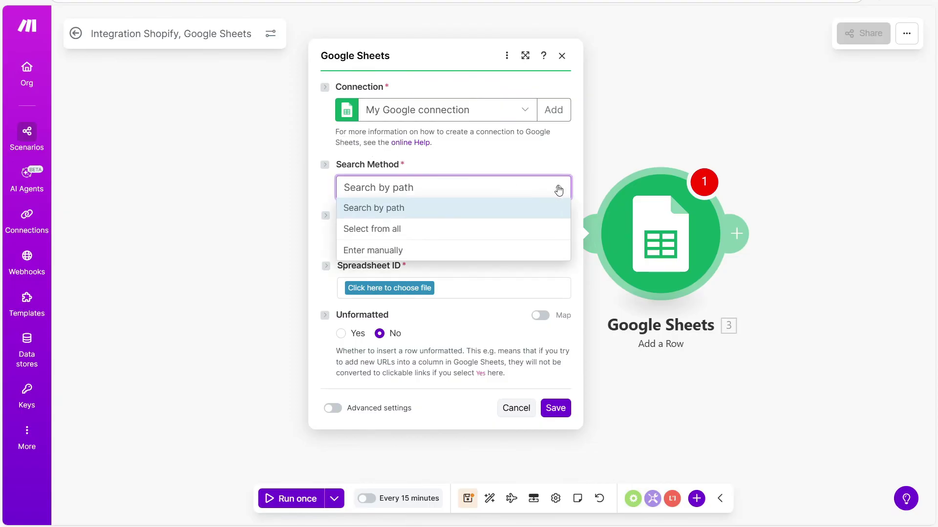
{"action": "left_click", "coordinate": [376, 215]}
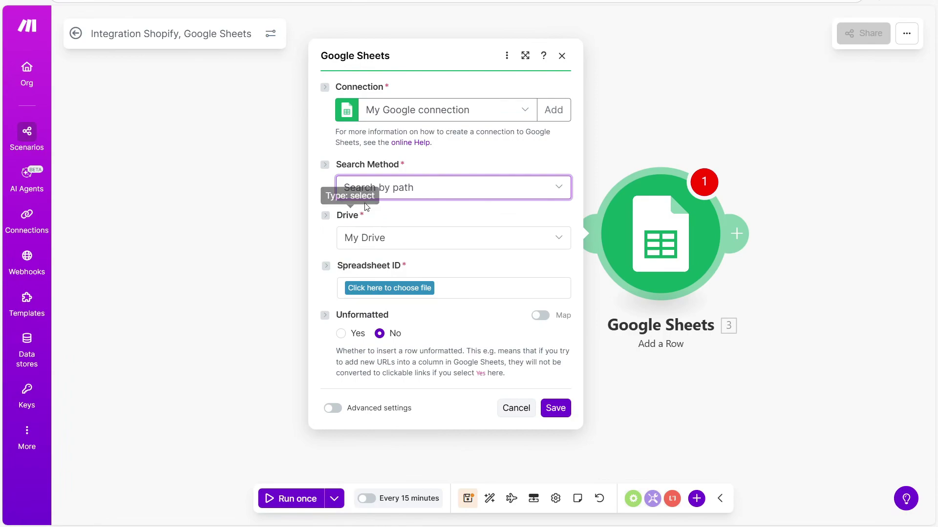
{"action": "left_click", "coordinate": [564, 239]}
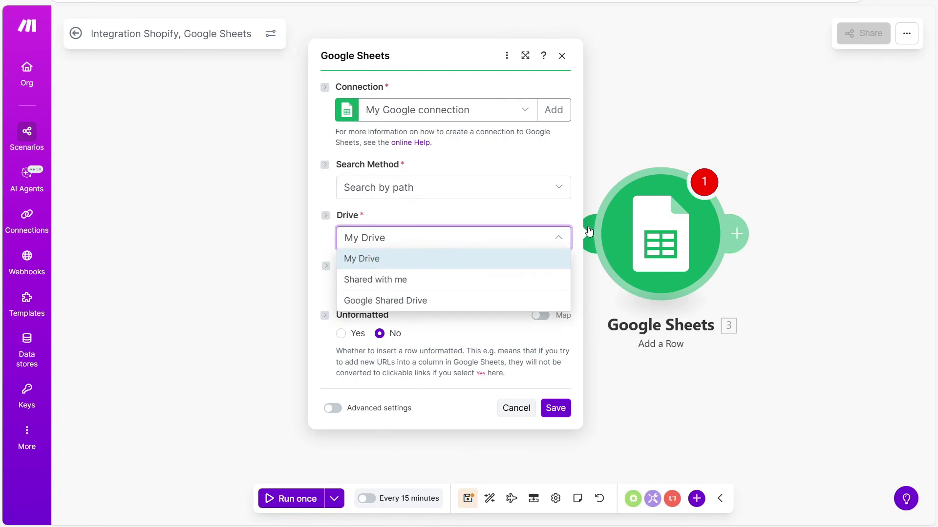
{"action": "left_click", "coordinate": [360, 260]}
- Switch to the Shopify Data spreadsheet in Google Sheets and examine its title and the column headers in row 1
{"action": "left_click_drag", "start_coordinate": [335, 268], "coordinate": [402, 266]}
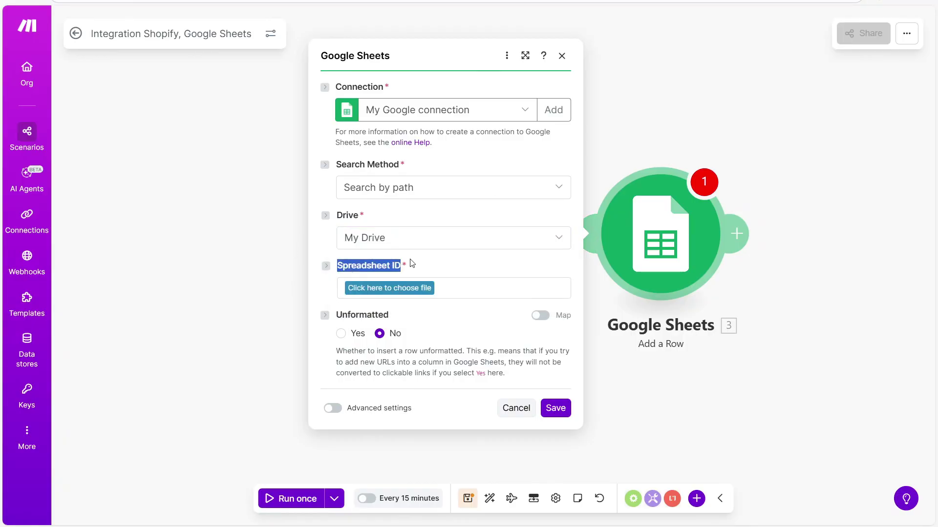
{"action": "left_click", "coordinate": [410, 263]}
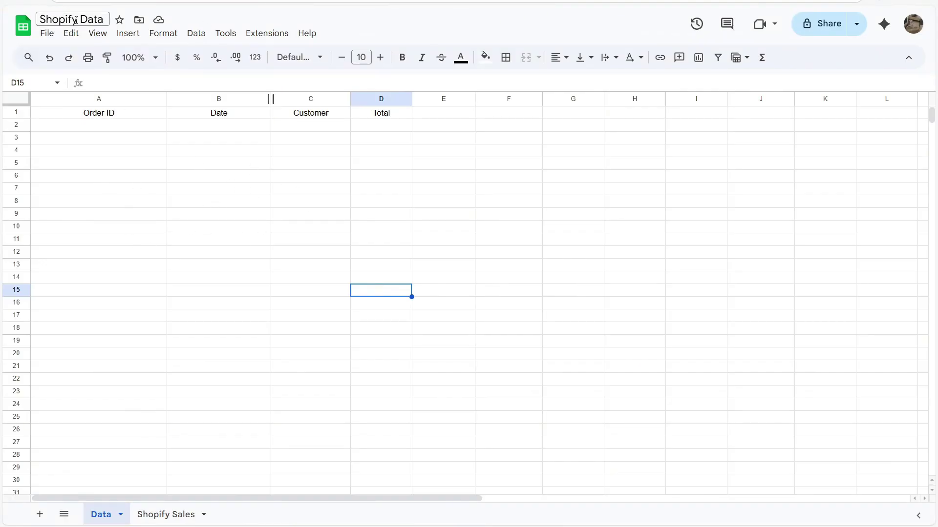
{"action": "left_click", "coordinate": [103, 21]}
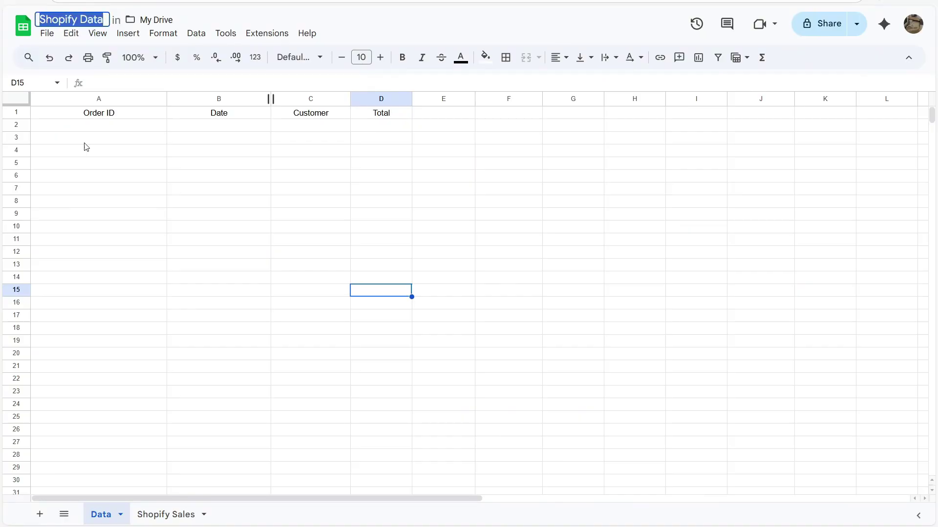
{"action": "left_click", "coordinate": [112, 277]}
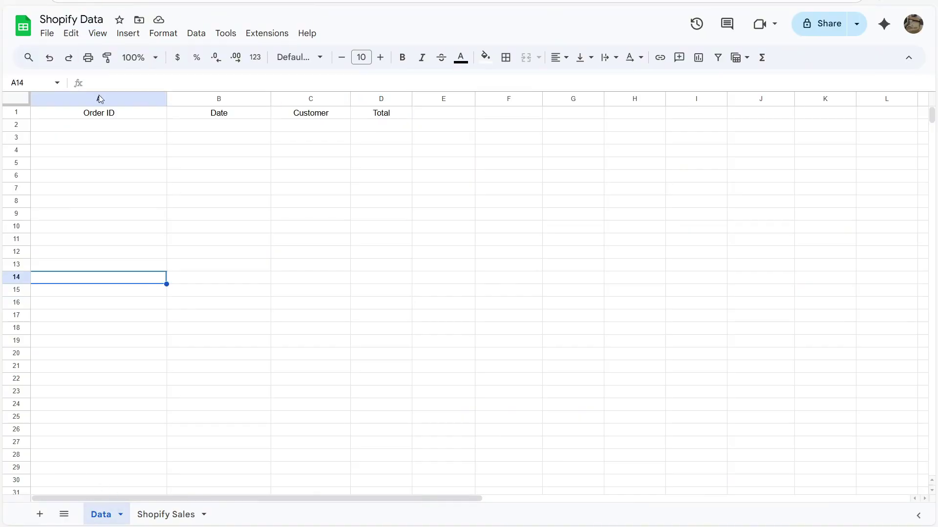
{"action": "left_click_drag", "start_coordinate": [101, 112], "coordinate": [378, 113]}
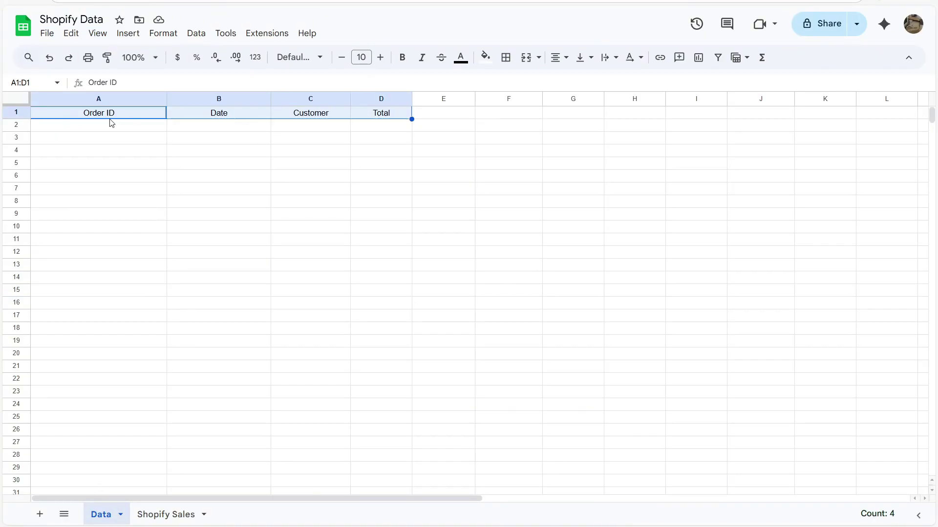
{"action": "left_click_drag", "start_coordinate": [111, 118], "coordinate": [356, 116]}
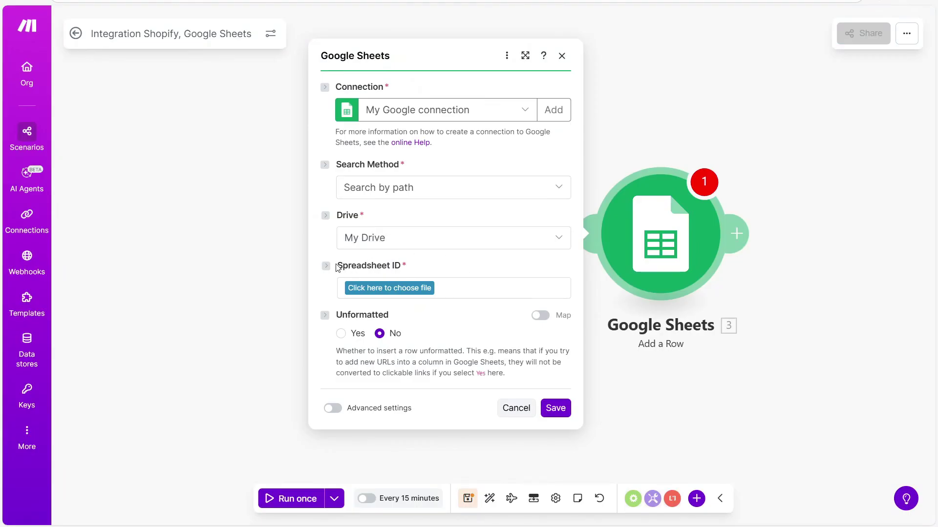
- Back in Make, choose Shopify Data as the module's spreadsheet and Data as its sheet name
{"action": "left_click_drag", "start_coordinate": [337, 267], "coordinate": [402, 269]}
{"action": "left_click", "coordinate": [401, 269]}
{"action": "left_click", "coordinate": [373, 293]}
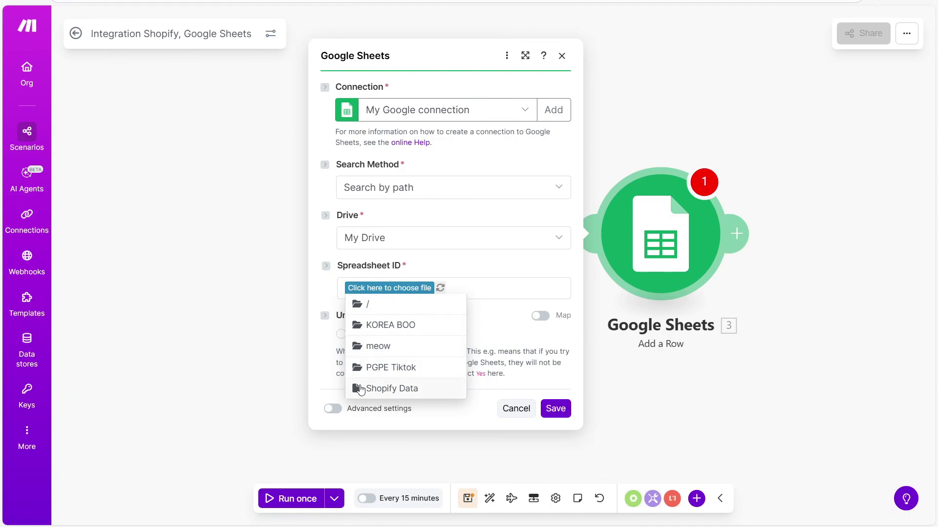
{"action": "left_click", "coordinate": [402, 390]}
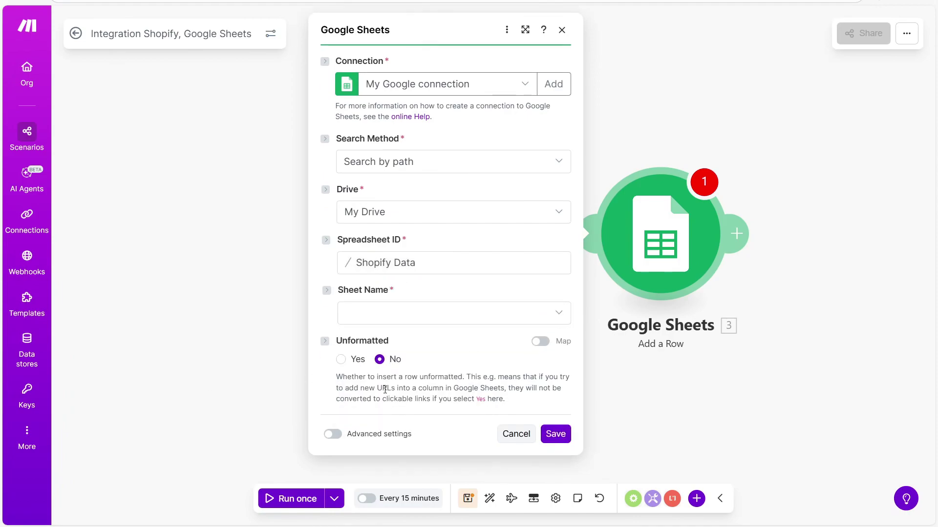
{"action": "left_click", "coordinate": [560, 318]}
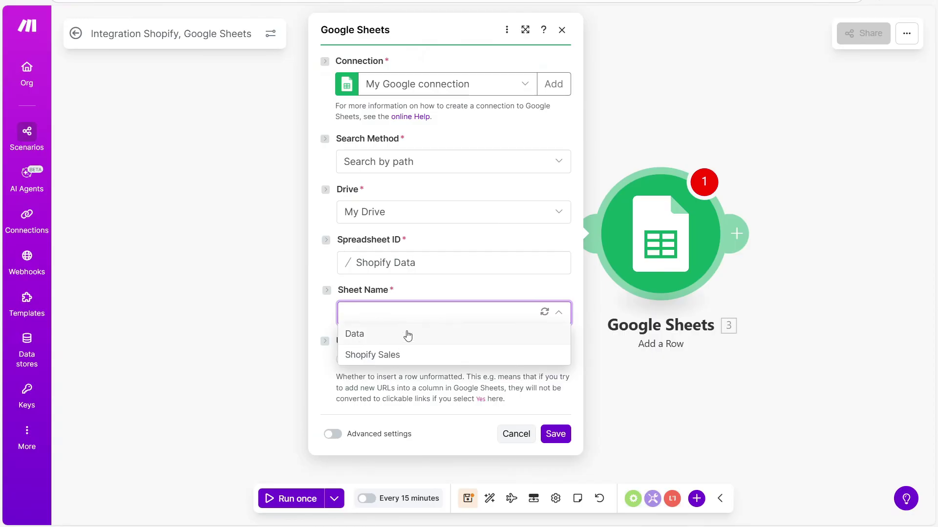
{"action": "left_click", "coordinate": [370, 335]}
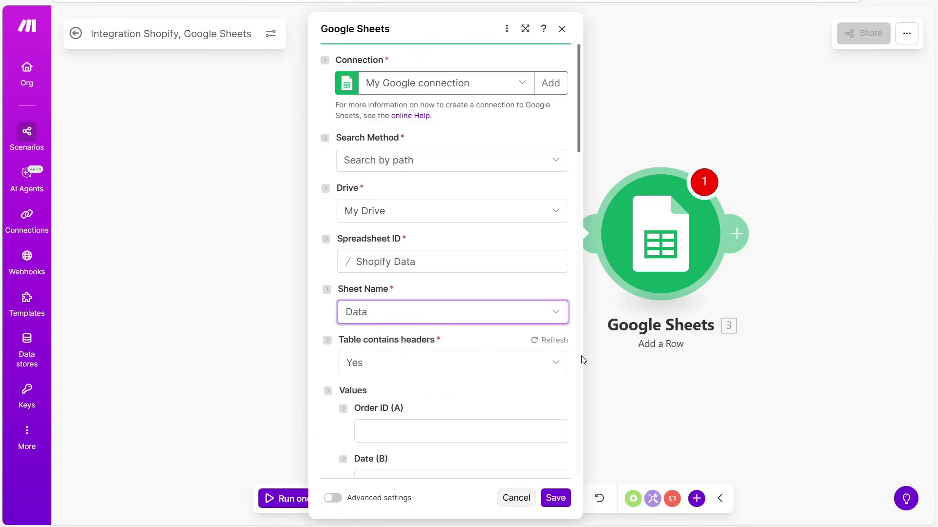
- Set Table contains headers to Yes and compare the module's Values fields with header row A1:D1 of the Shopify Data spreadsheet in Google Sheets
{"action": "left_click", "coordinate": [557, 364]}
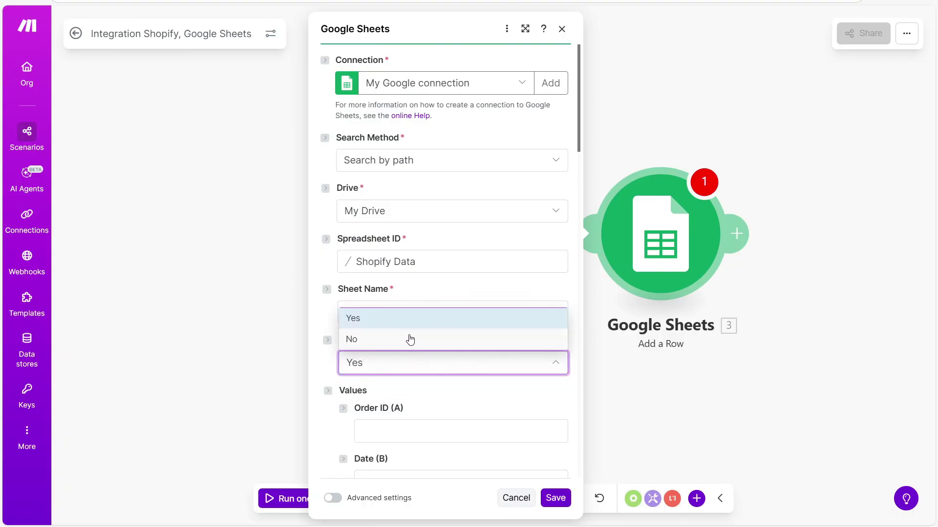
{"action": "left_click", "coordinate": [395, 319]}
{"action": "scroll", "coordinate": [460, 188], "scroll_direction": "down", "scroll_amount": 5}
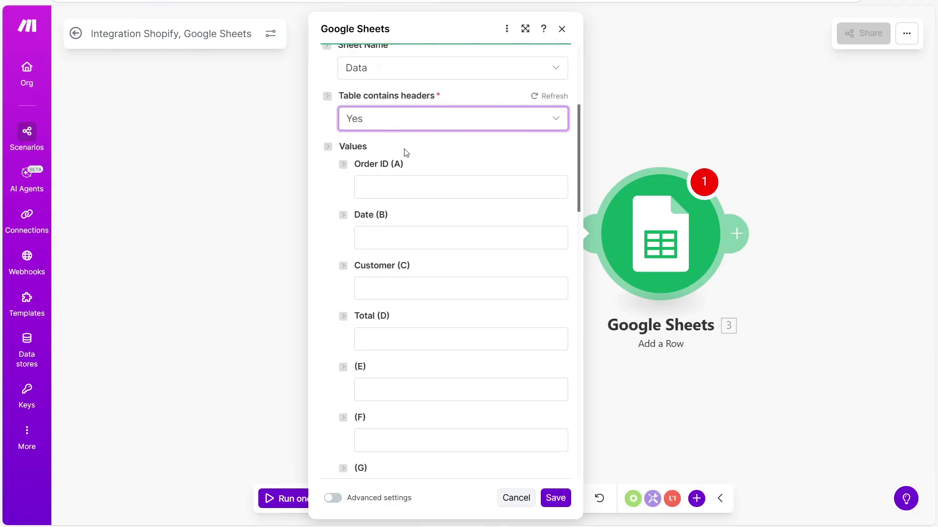
{"action": "left_click", "coordinate": [375, 141]}
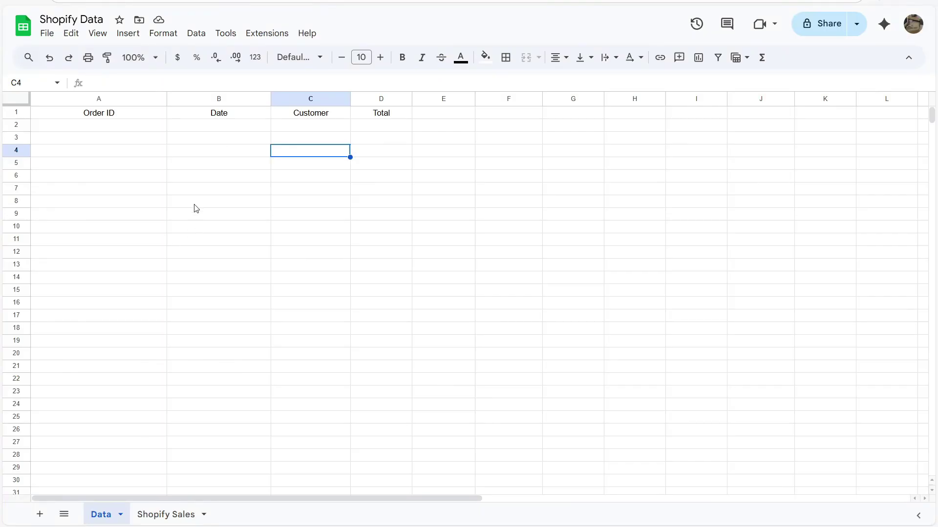
{"action": "left_click_drag", "start_coordinate": [86, 117], "coordinate": [386, 117]}
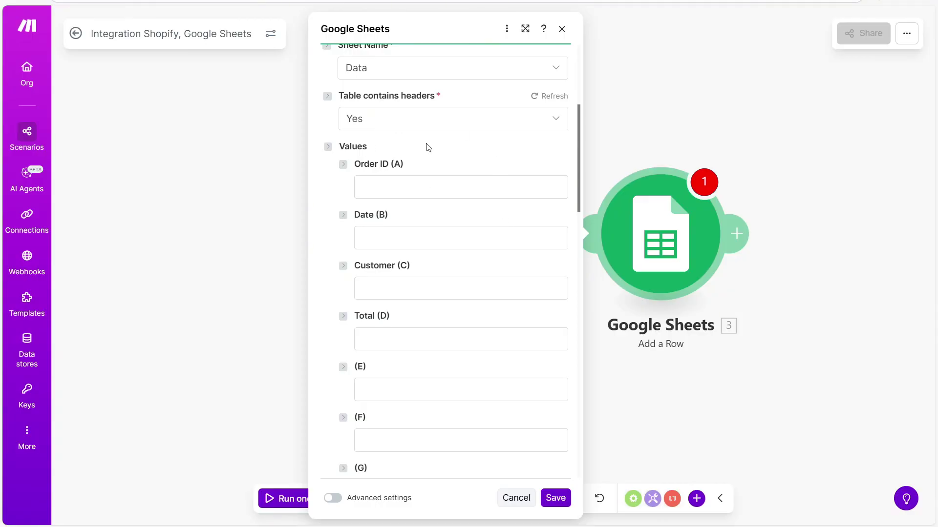
- Back in Make, map the Shopify customer's ID to Order ID (A) and Created at to Date (B)
{"action": "left_click", "coordinate": [405, 183]}
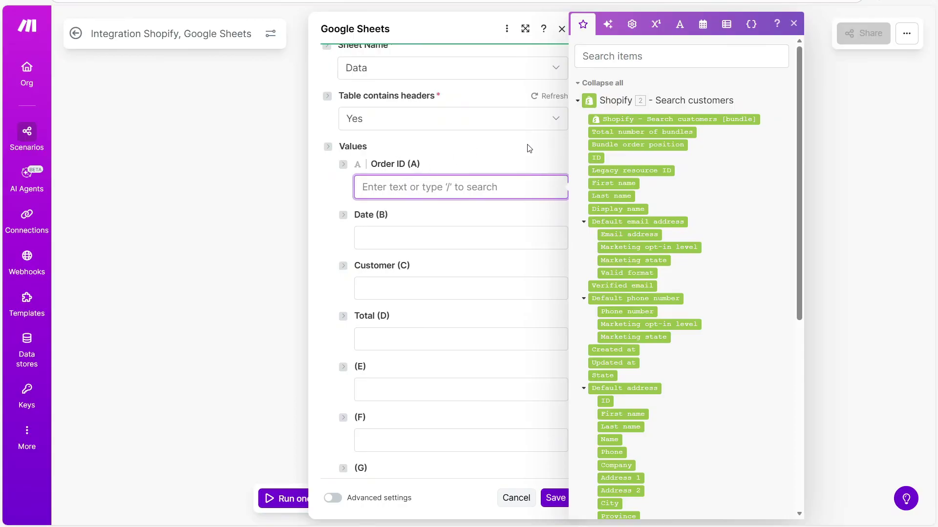
{"action": "left_click_drag", "start_coordinate": [601, 159], "coordinate": [445, 181]}
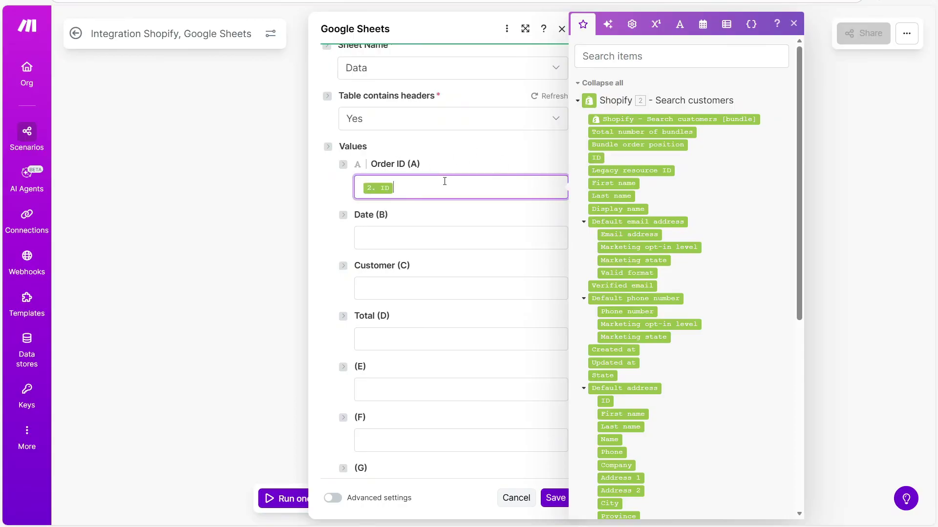
{"action": "left_click", "coordinate": [465, 249]}
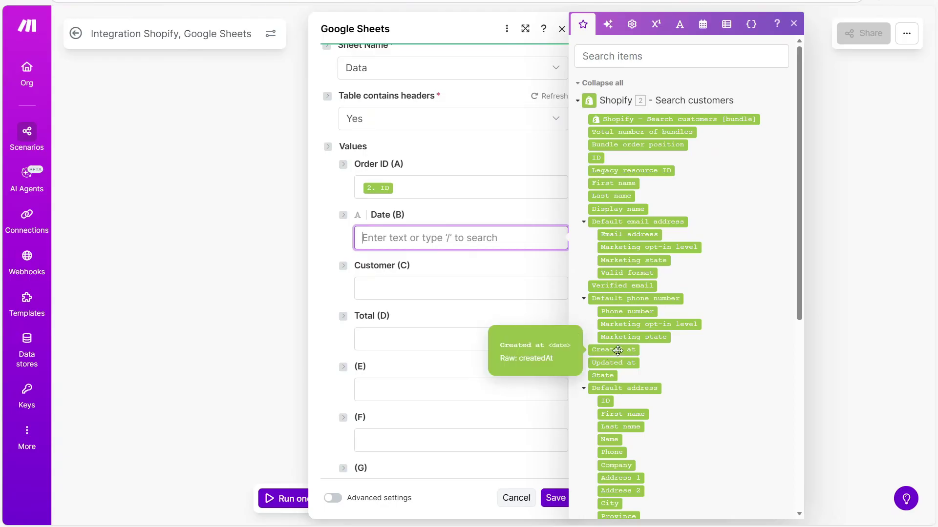
{"action": "left_click_drag", "start_coordinate": [627, 350], "coordinate": [433, 238]}
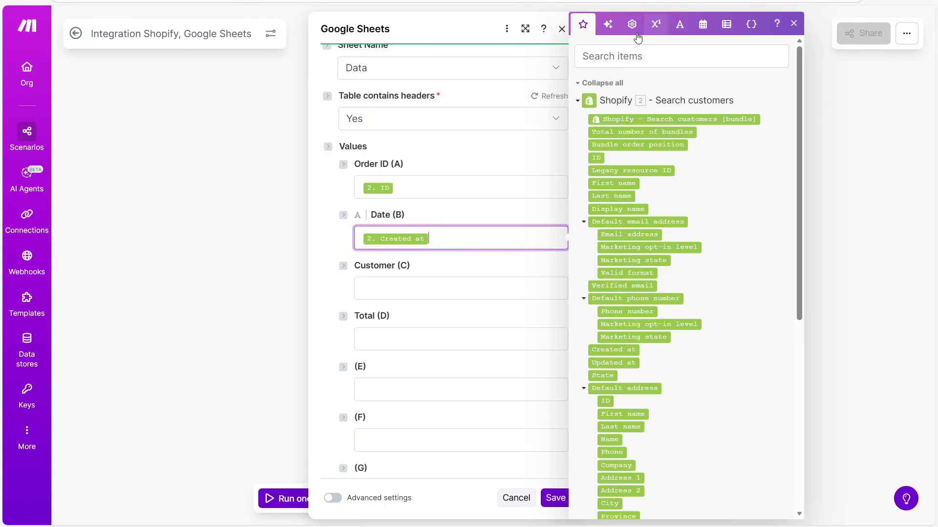
- Search the mappable Shopify items for ID and for Created at
{"action": "left_click", "coordinate": [667, 58]}
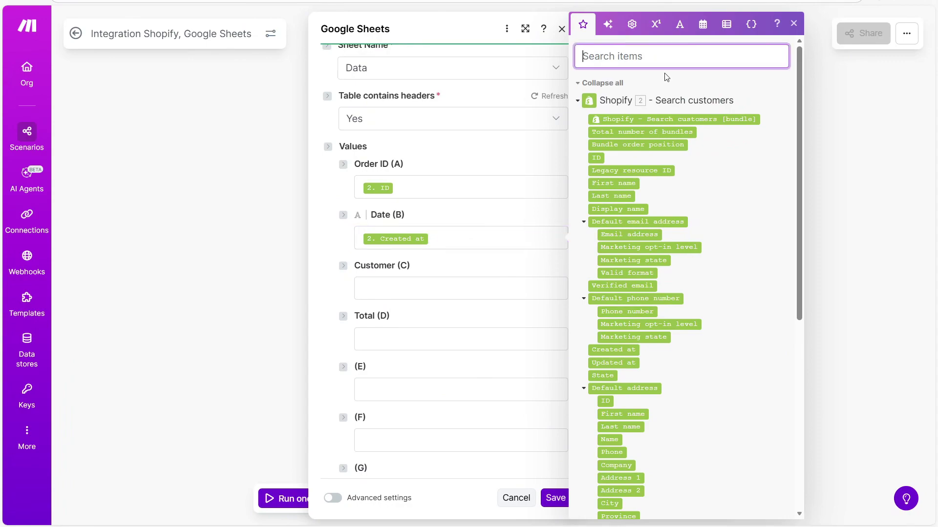
{"action": "type", "text": "ID"}
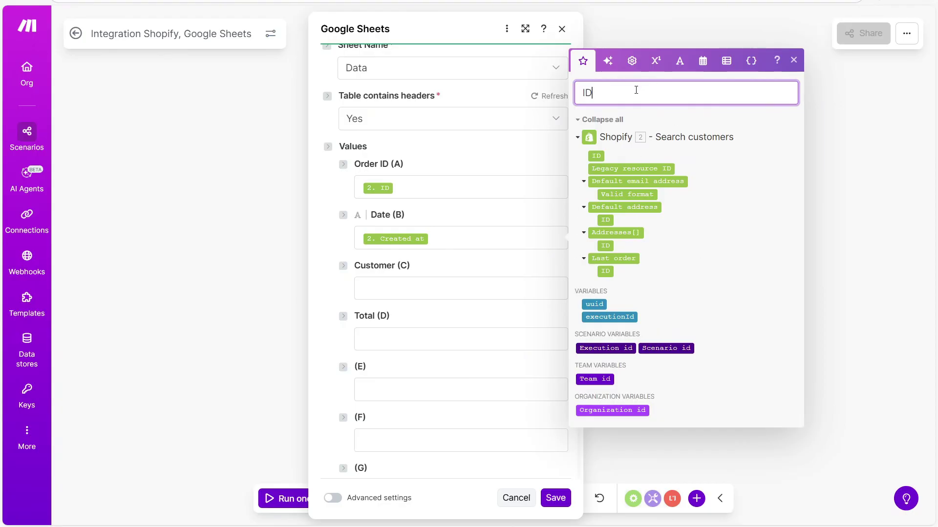
{"action": "key", "text": "ctrl+a"}
{"action": "type", "text": "Created"}
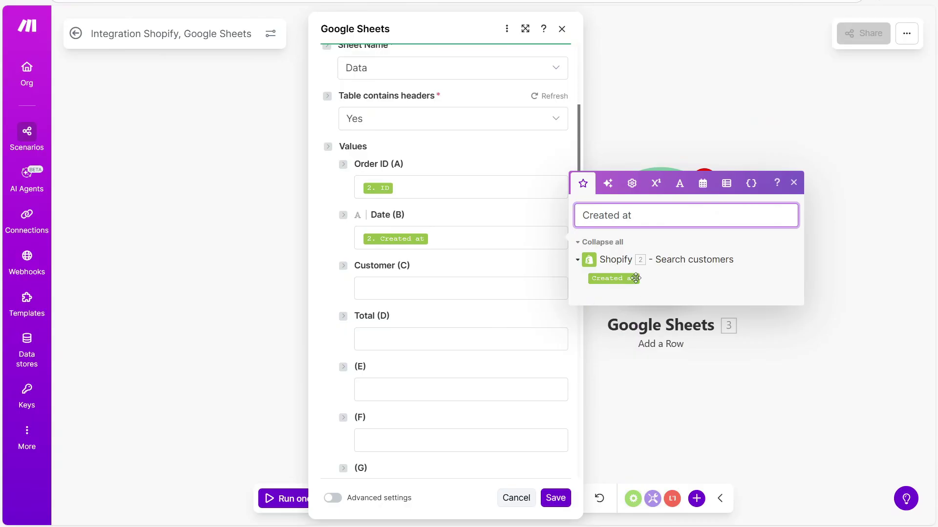
- Search the mappable items for Name and map the Default address Name to Customer (C)
{"action": "left_click_drag", "start_coordinate": [670, 215], "coordinate": [530, 198]}
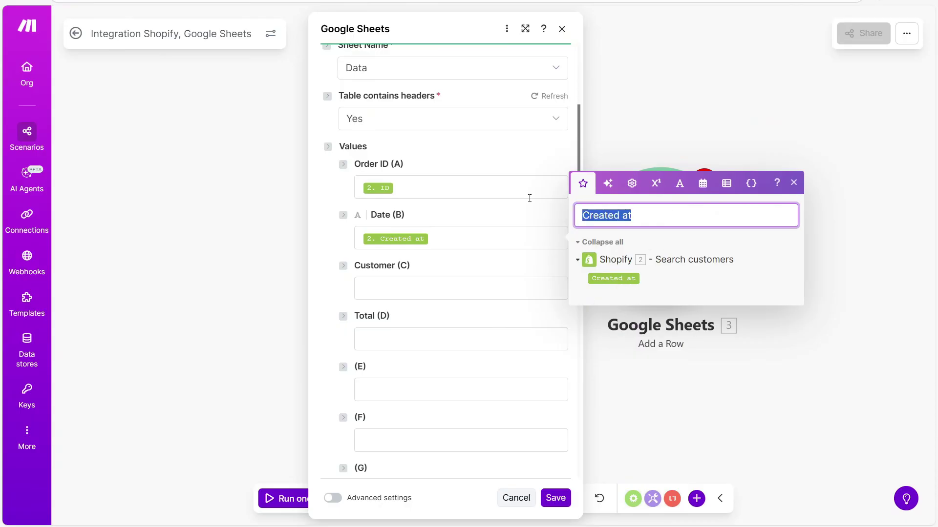
{"action": "key", "text": "BackSpace"}
{"action": "type", "text": "Name"}
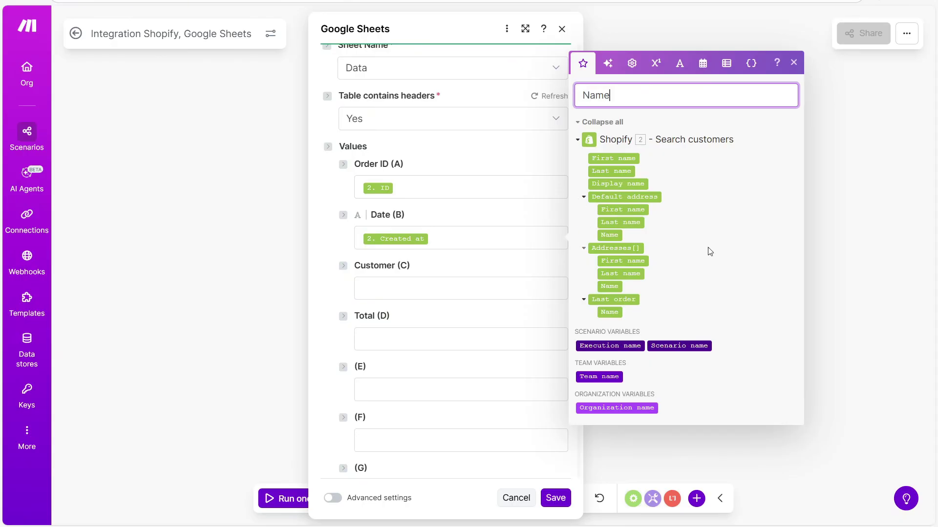
{"action": "left_click", "coordinate": [616, 236]}
{"action": "left_click_drag", "start_coordinate": [617, 236], "coordinate": [429, 289]}
- Search the mappable items for Amount and map the Amount under Amount spent to Total (D)
{"action": "left_click", "coordinate": [413, 343]}
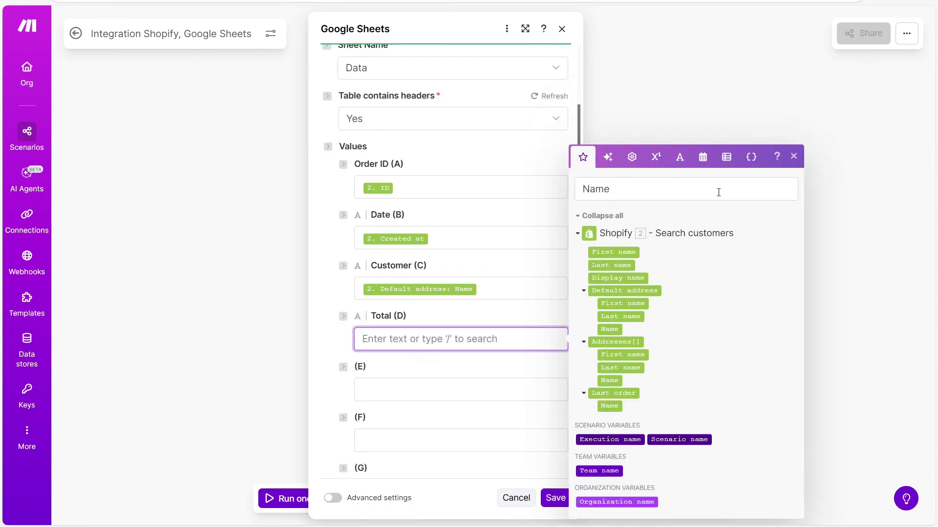
{"action": "left_click", "coordinate": [668, 186]}
{"action": "type", "text": "Amount"}
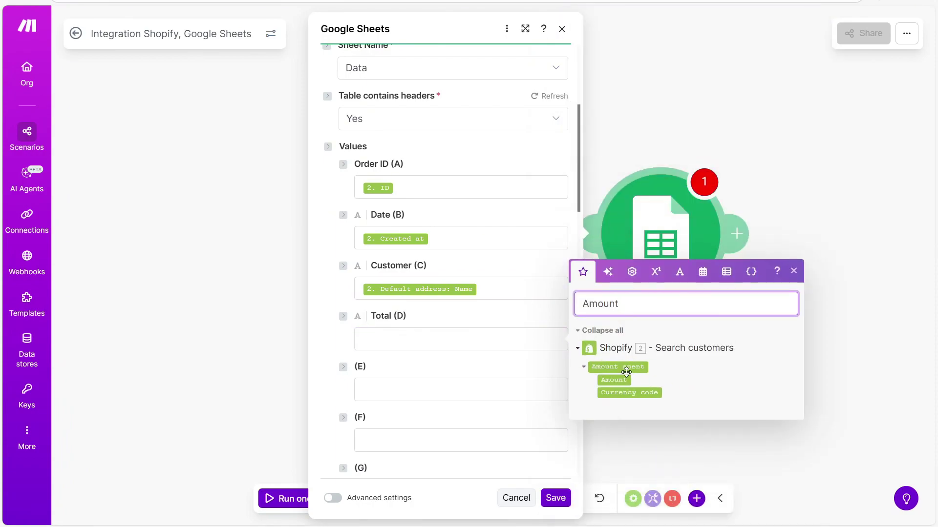
{"action": "left_click_drag", "start_coordinate": [619, 384], "coordinate": [397, 345]}
{"action": "left_click", "coordinate": [315, 361]}
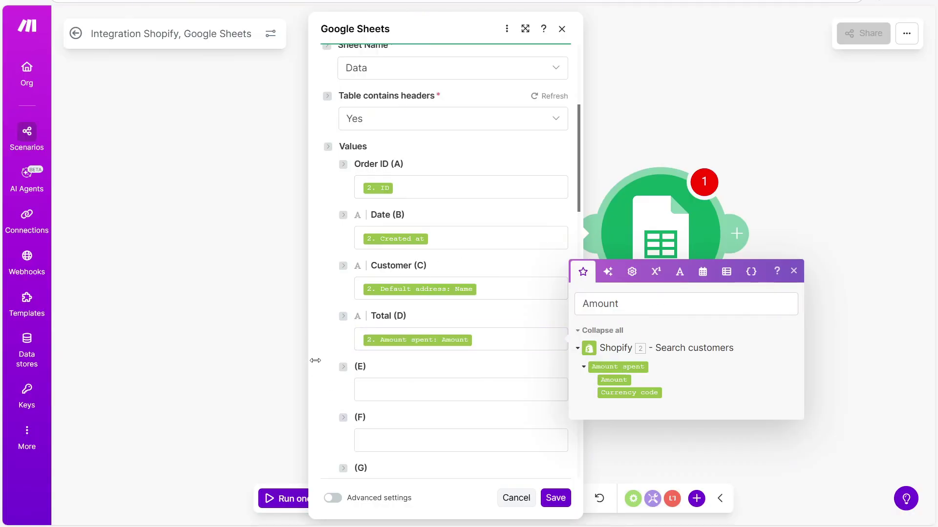
- Leave column E unmapped, save the Google Sheets module's settings and run the scenario once
{"action": "left_click", "coordinate": [382, 387]}
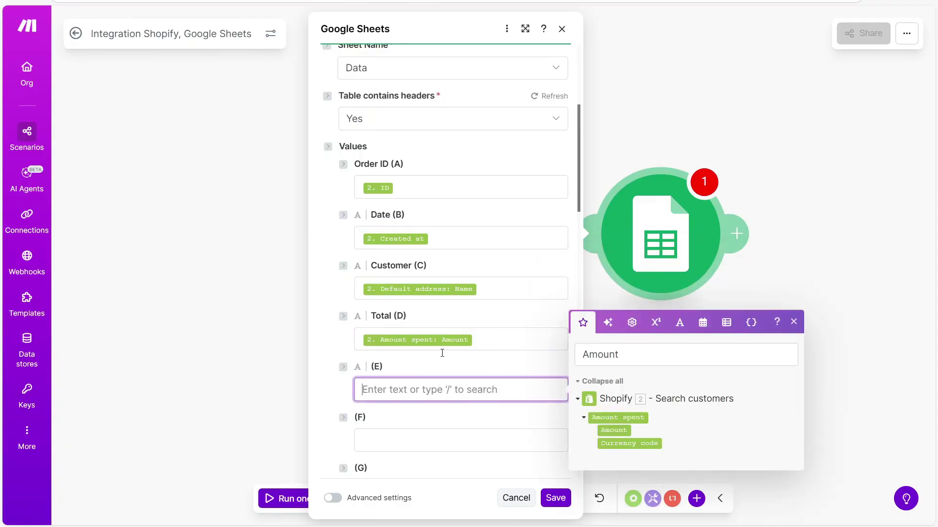
{"action": "left_click", "coordinate": [634, 353]}
{"action": "left_click", "coordinate": [310, 264]}
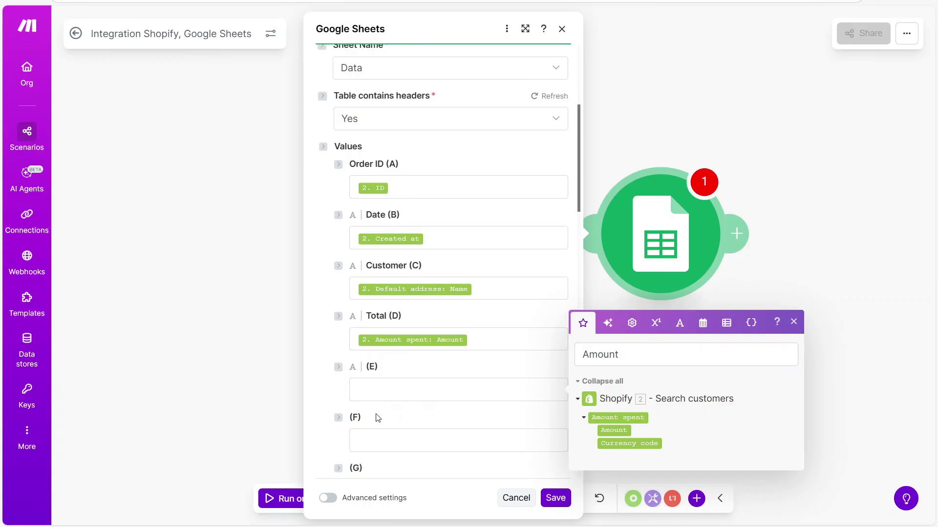
{"action": "left_click", "coordinate": [558, 503]}
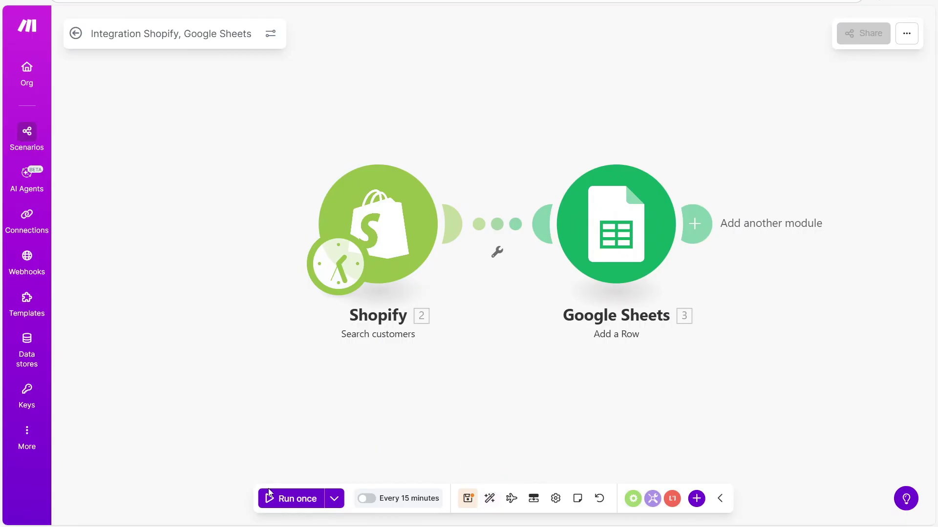
{"action": "left_click", "coordinate": [296, 509]}
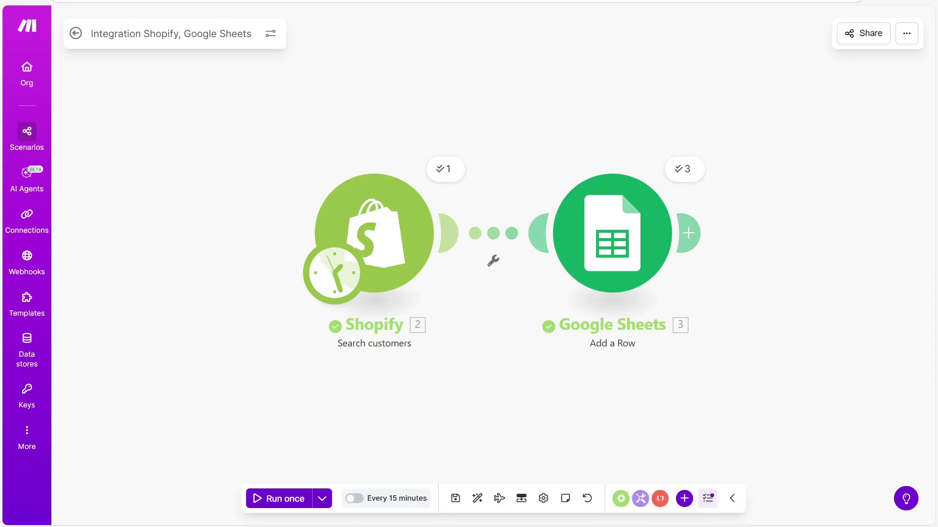
- Switch to the Shopify Data spreadsheet in Google Sheets and fit the widths of columns A and B to their contents
{"action": "key", "text": "ctrl+Tab"}
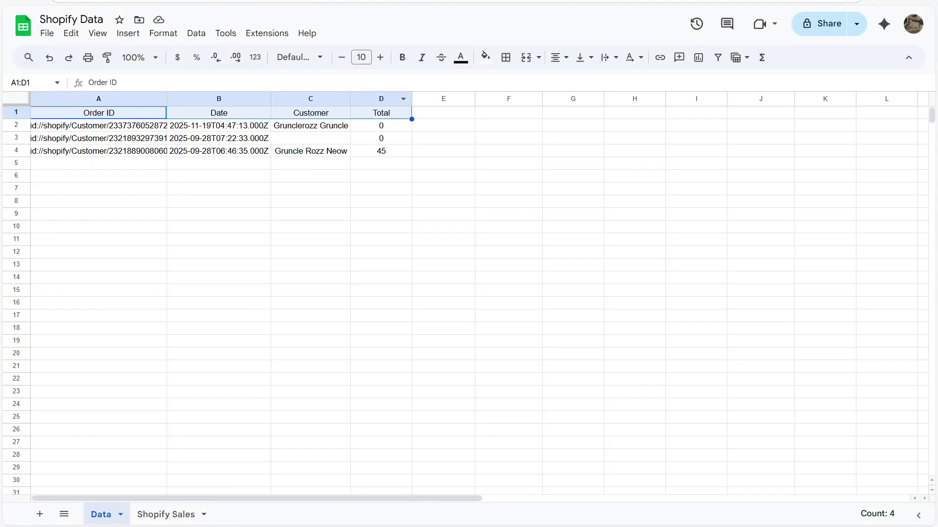
{"action": "double_click", "coordinate": [167, 99]}
{"action": "double_click", "coordinate": [285, 99]}
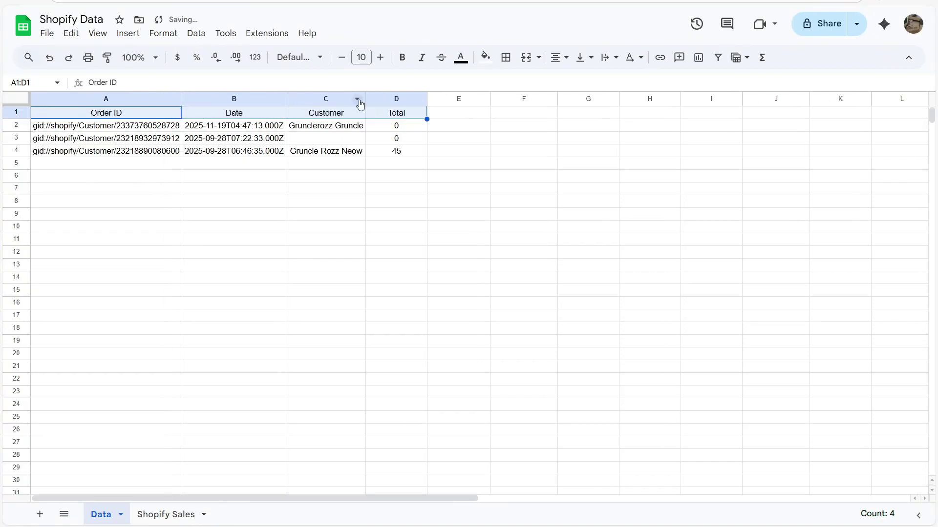